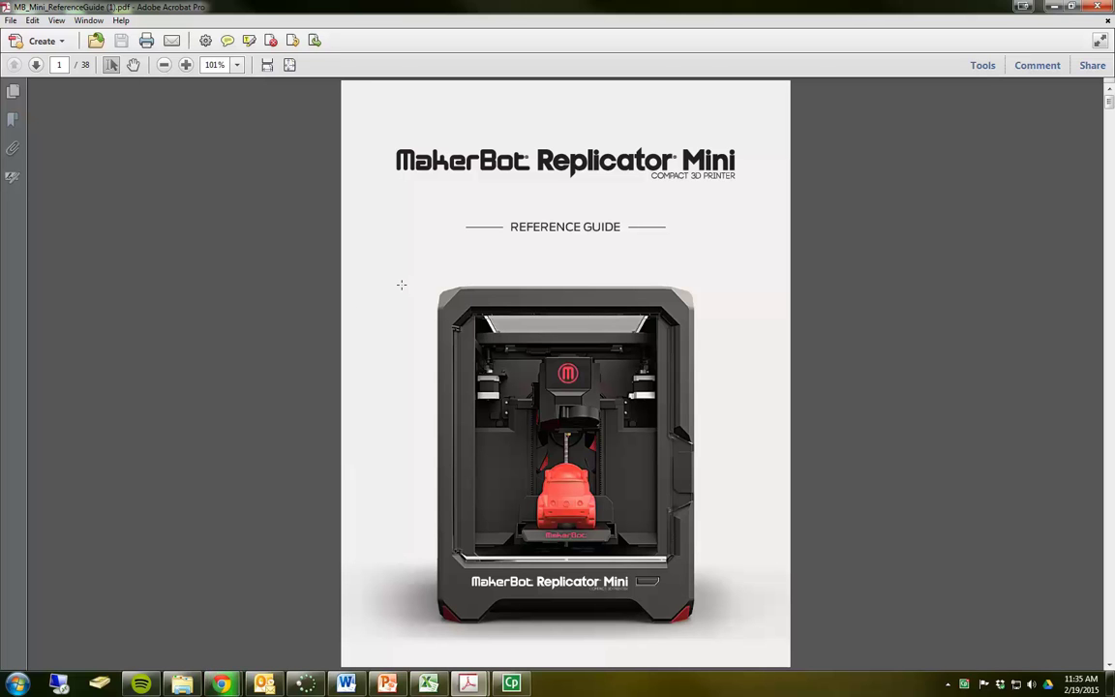
{"action": "left_click", "coordinate": [185, 65]}
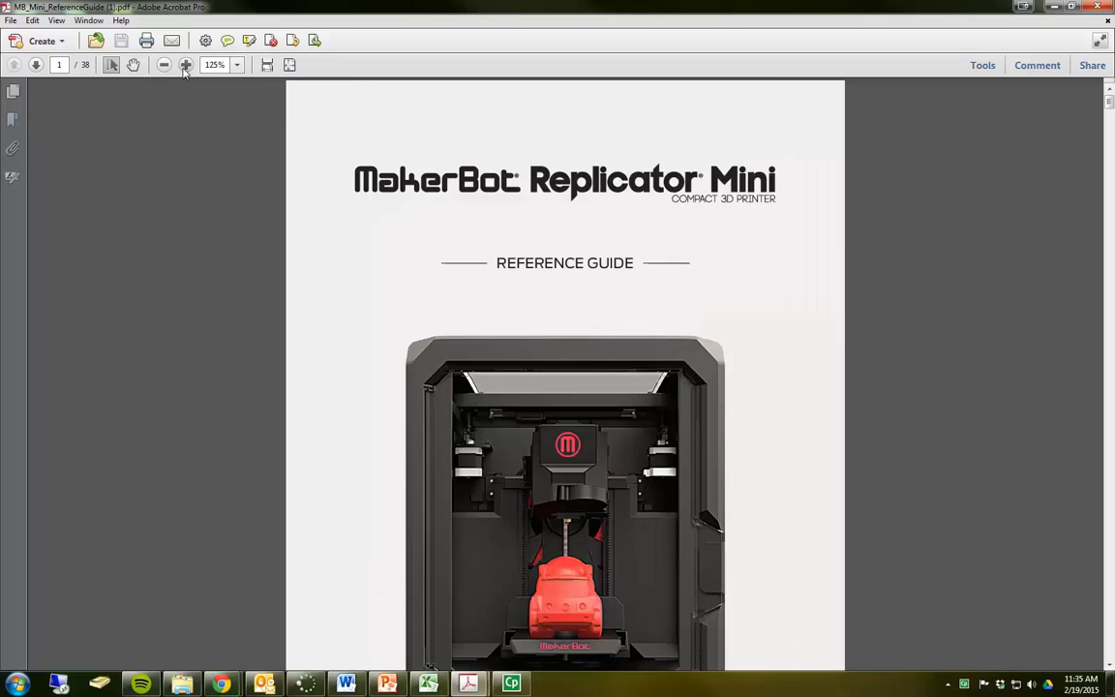
{"action": "left_click", "coordinate": [185, 65]}
{"action": "left_click", "coordinate": [185, 65]}
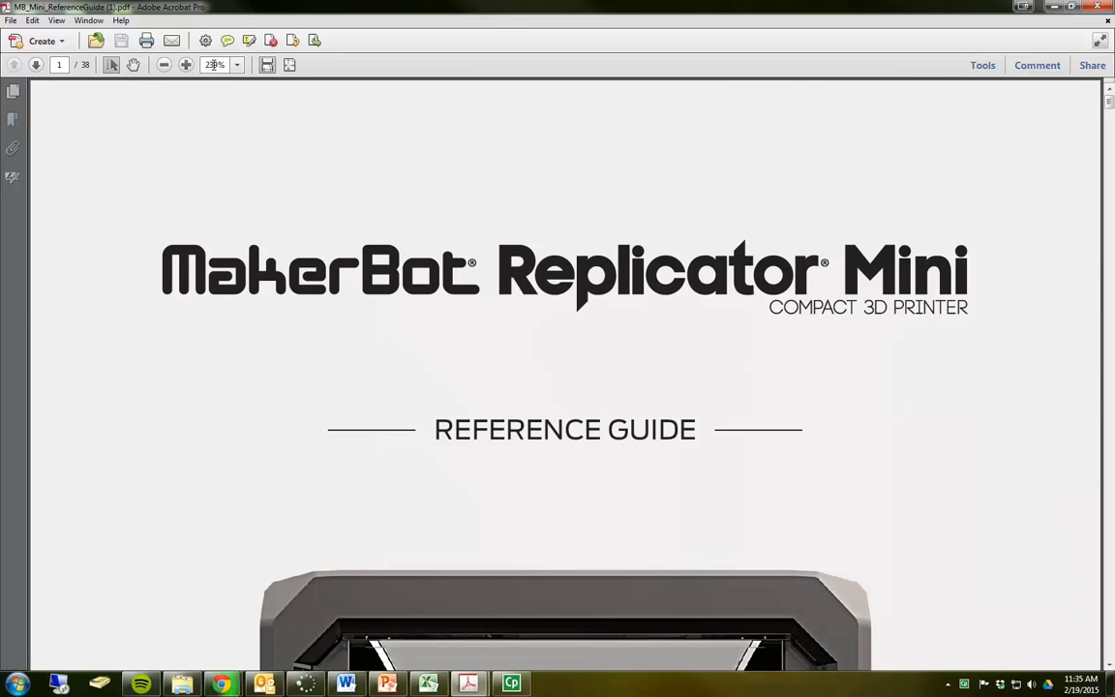
{"action": "left_click", "coordinate": [207, 65]}
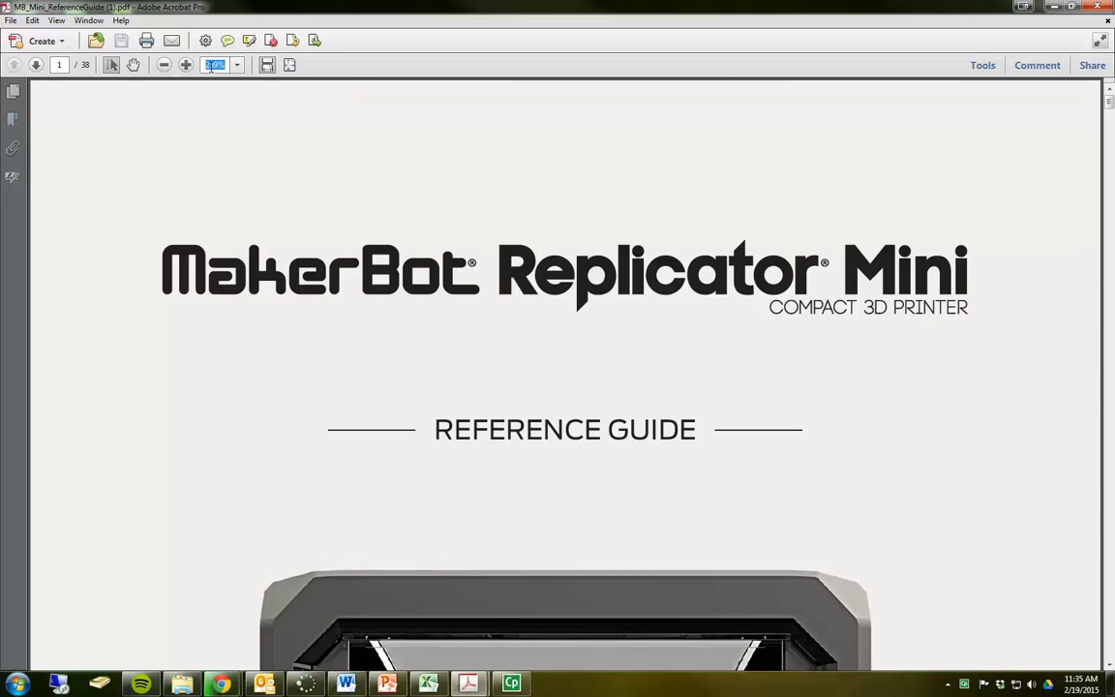
{"action": "type", "text": "100"}
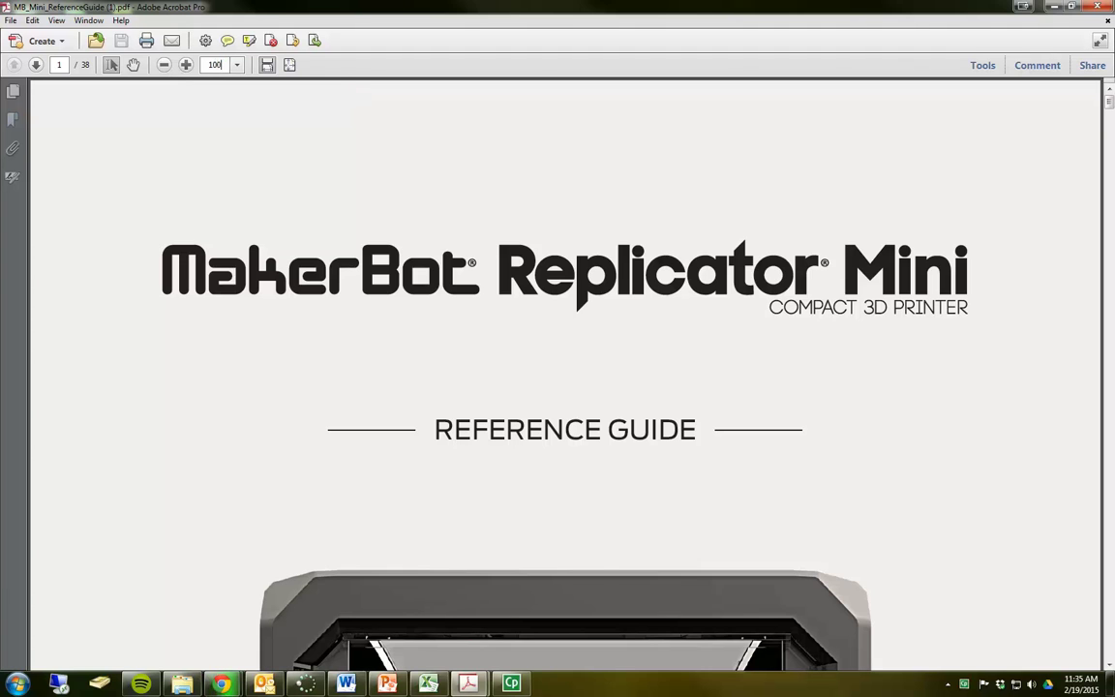
{"action": "key", "text": "Return"}
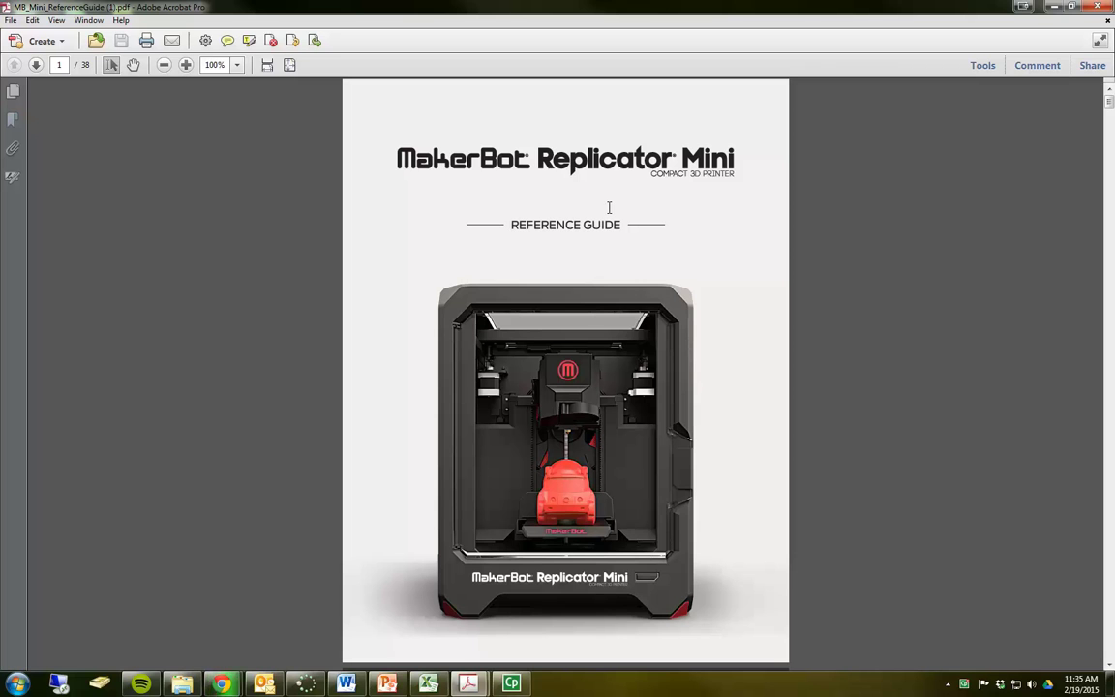
Bookmark page 3's heading as 'TABLE OF CONTENTS' from the Bookmarks panel.
{"action": "scroll", "coordinate": [505, 251], "scroll_direction": "down", "scroll_amount": 10}
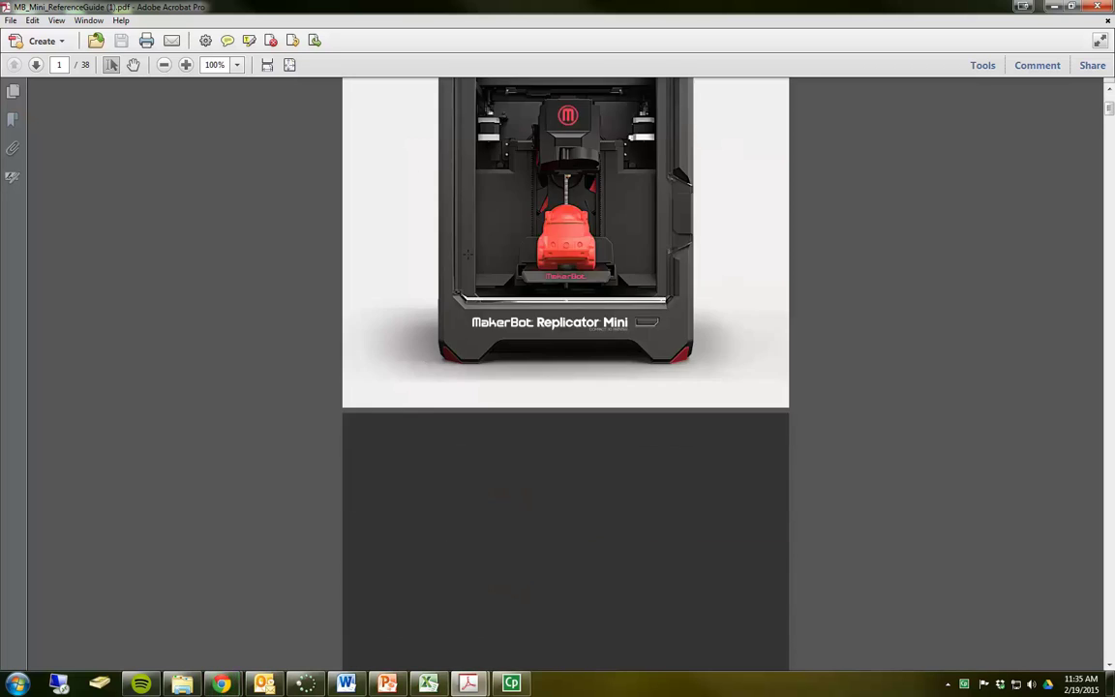
{"action": "scroll", "coordinate": [468, 260], "scroll_direction": "down", "scroll_amount": 5}
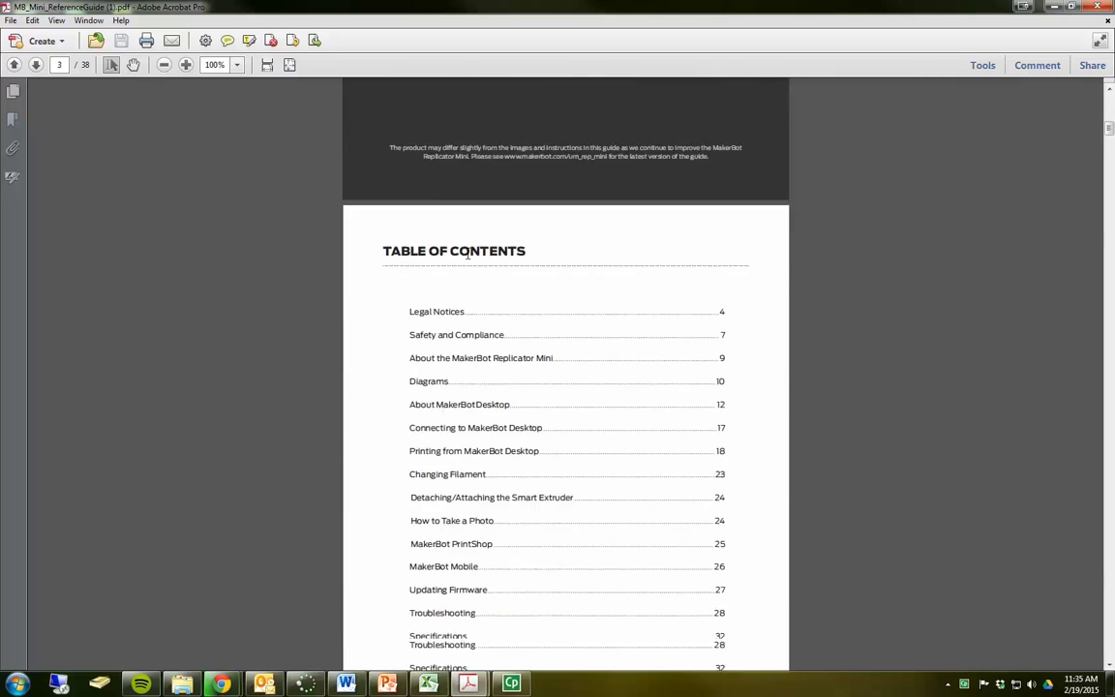
{"action": "scroll", "coordinate": [467, 253], "scroll_direction": "down", "scroll_amount": 1}
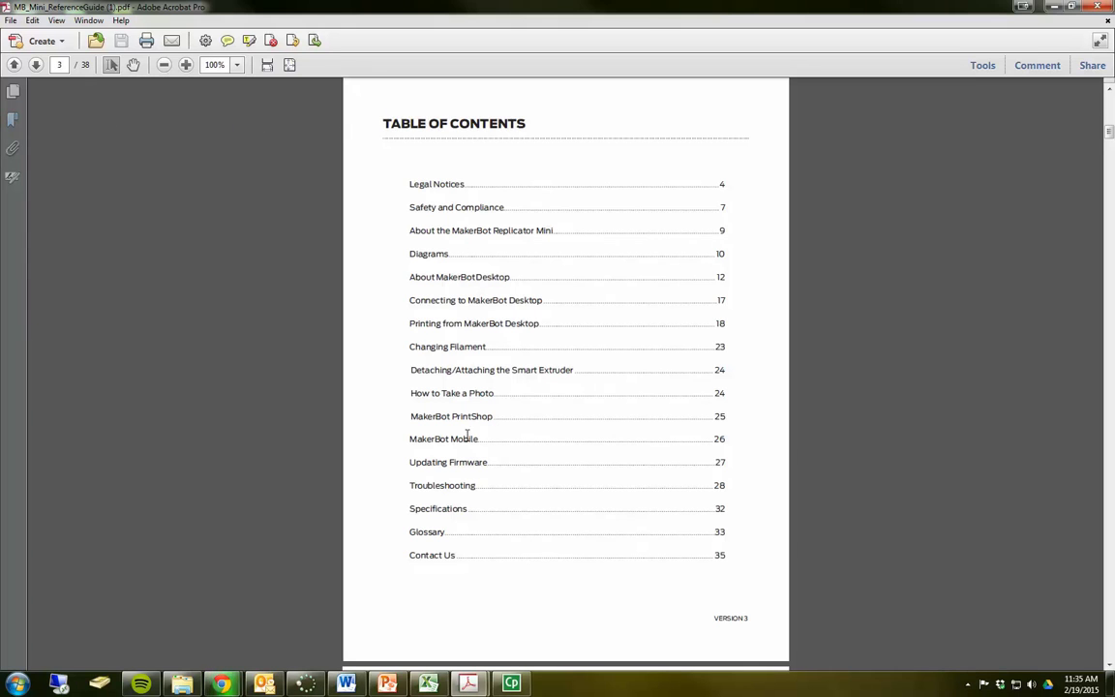
{"action": "left_click", "coordinate": [13, 120]}
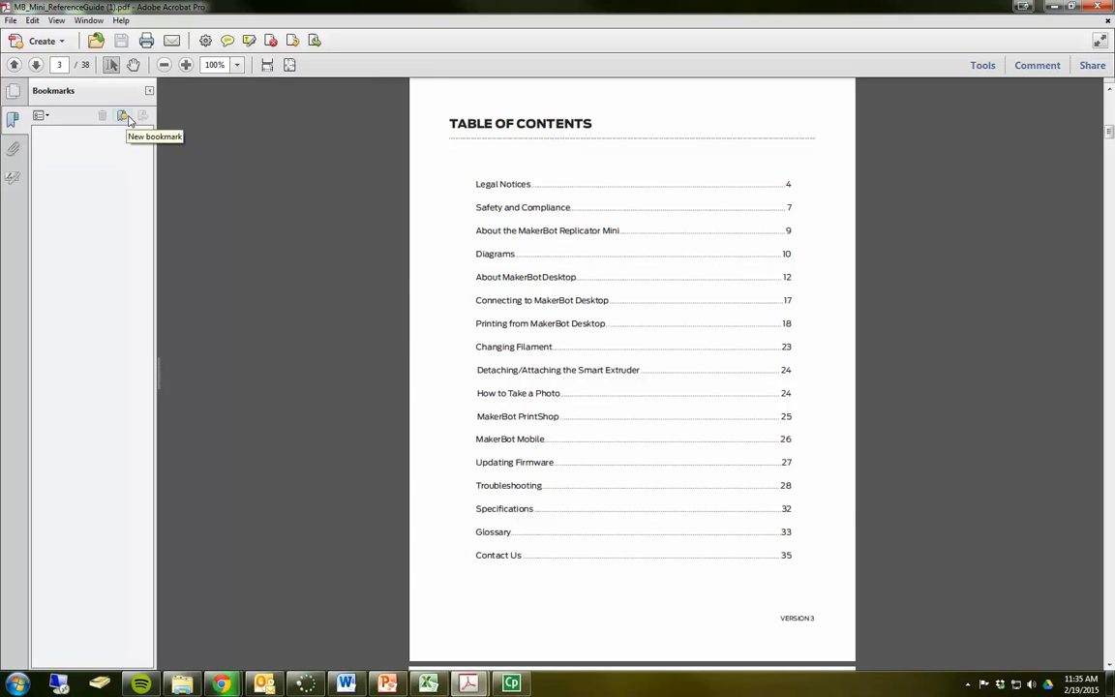
{"action": "left_click_drag", "start_coordinate": [450, 123], "coordinate": [592, 123]}
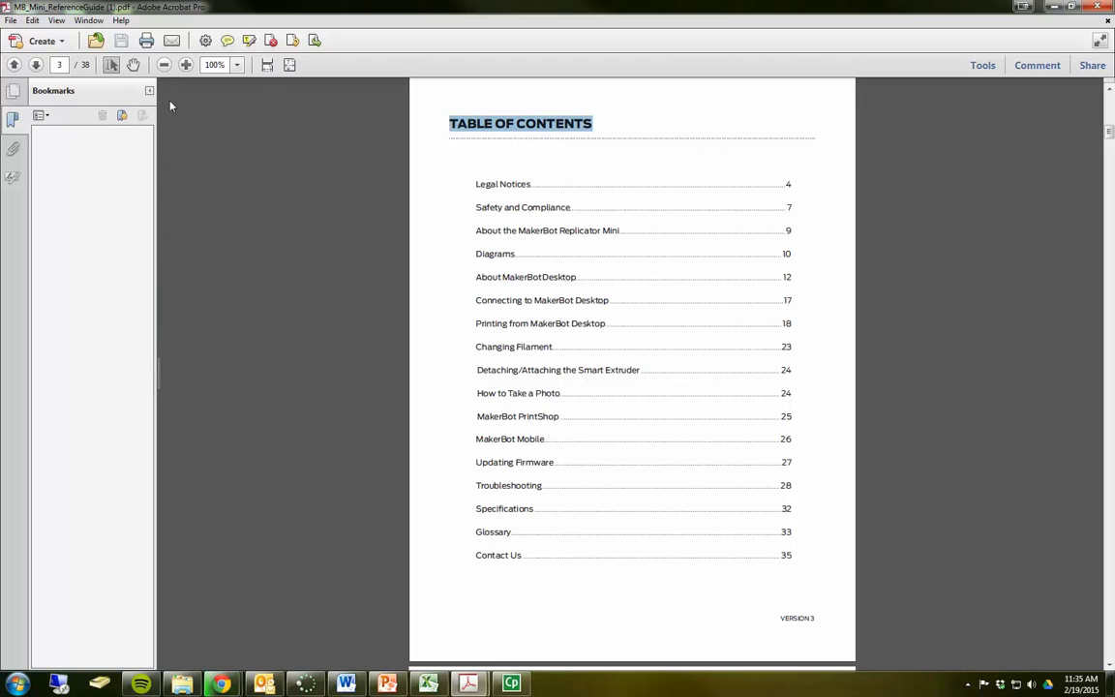
{"action": "left_click", "coordinate": [124, 116]}
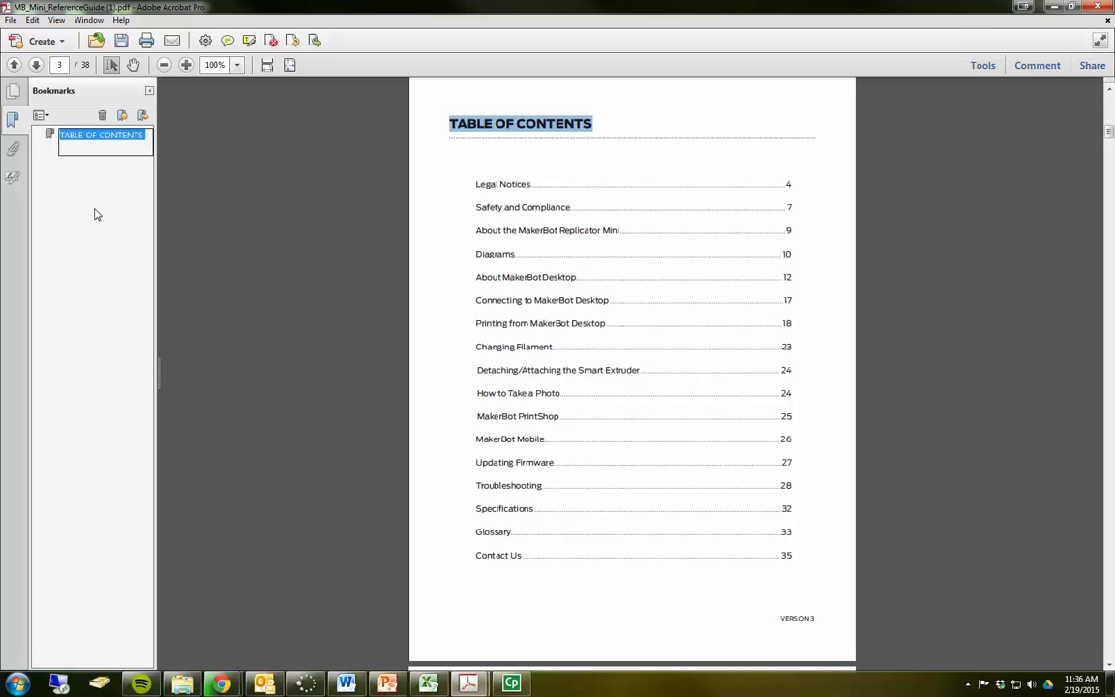
{"action": "key", "text": "Return"}
{"action": "scroll", "coordinate": [505, 188], "scroll_direction": "down", "scroll_amount": 1}
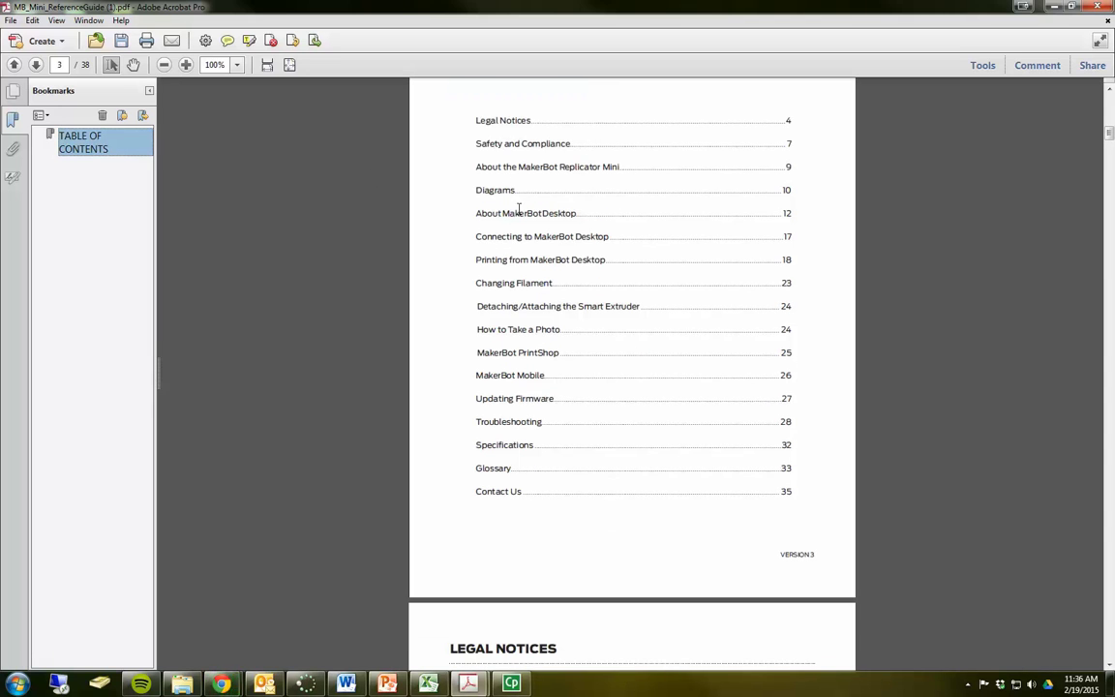
{"action": "scroll", "coordinate": [519, 208], "scroll_direction": "up", "scroll_amount": 1}
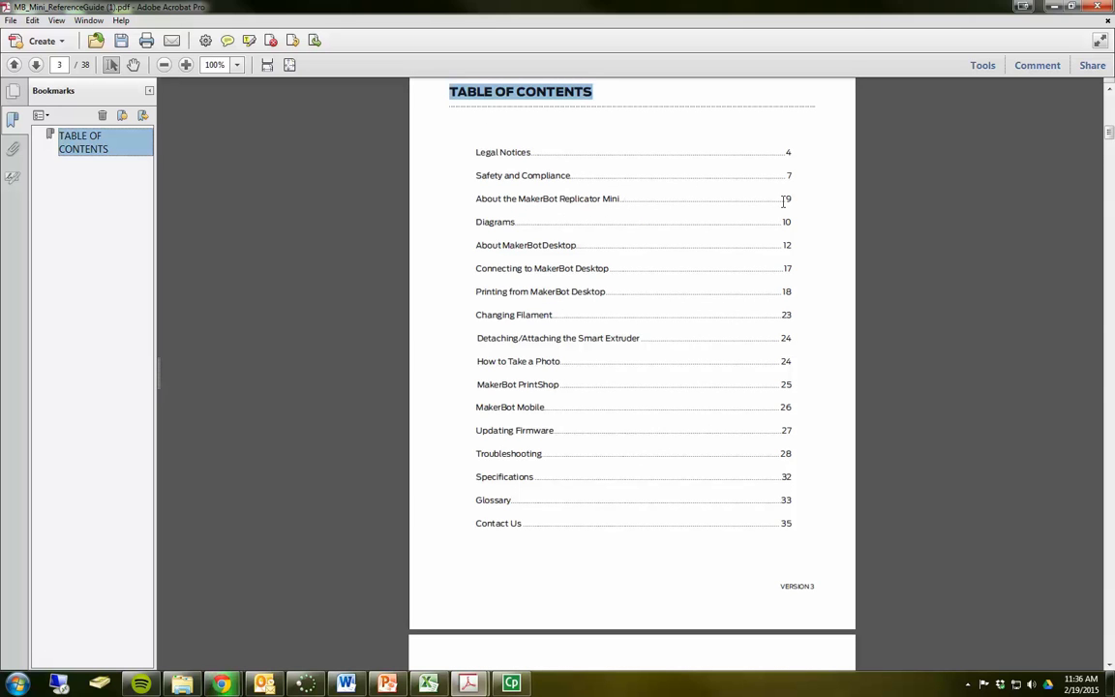
Go to page 9, bookmark its ABOUT THE MAKERBOT REPLICATOR MINI heading, and test the TABLE OF CONTENTS bookmark.
{"action": "left_click", "coordinate": [58, 63]}
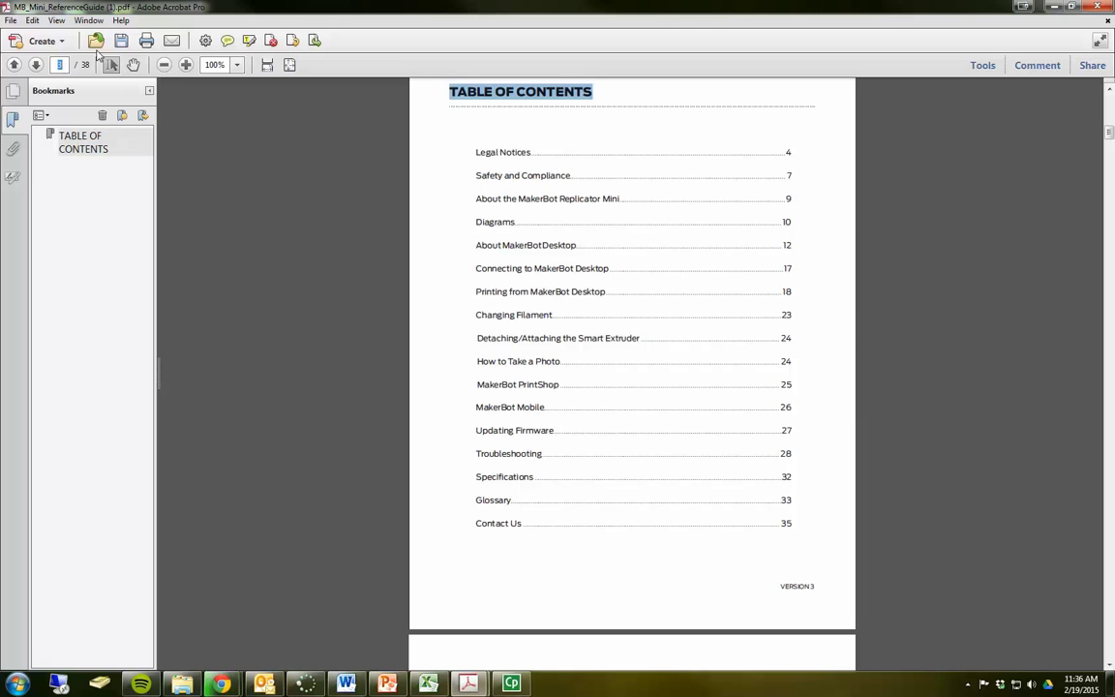
{"action": "type", "text": "9"}
{"action": "key", "text": "Return"}
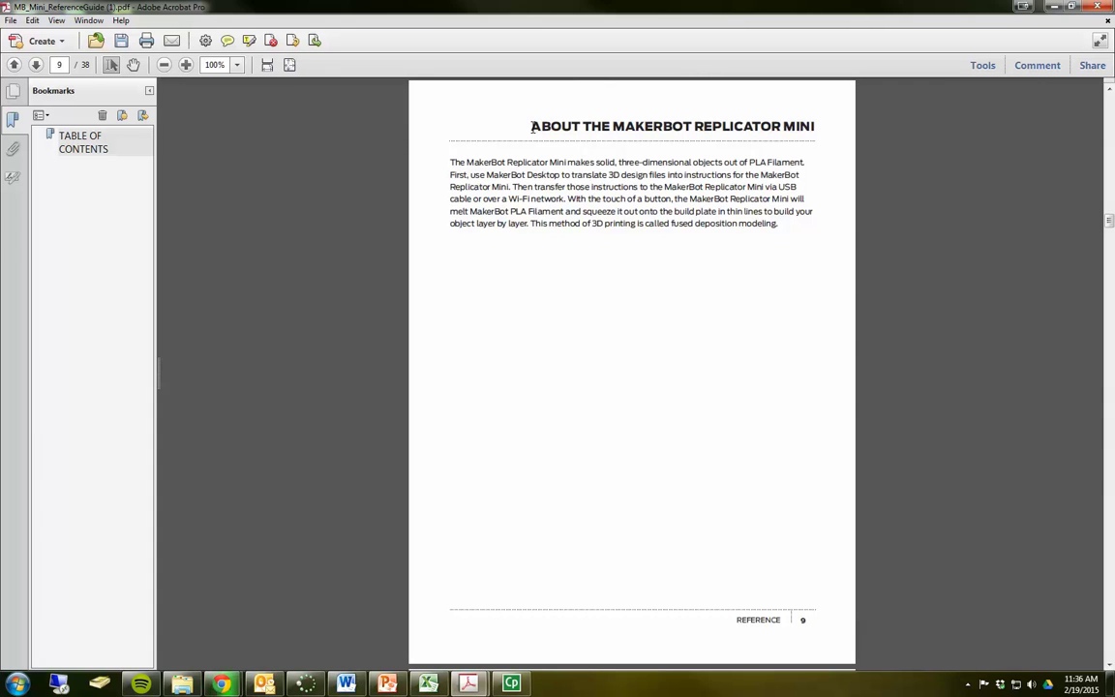
{"action": "left_click_drag", "start_coordinate": [532, 126], "coordinate": [792, 128]}
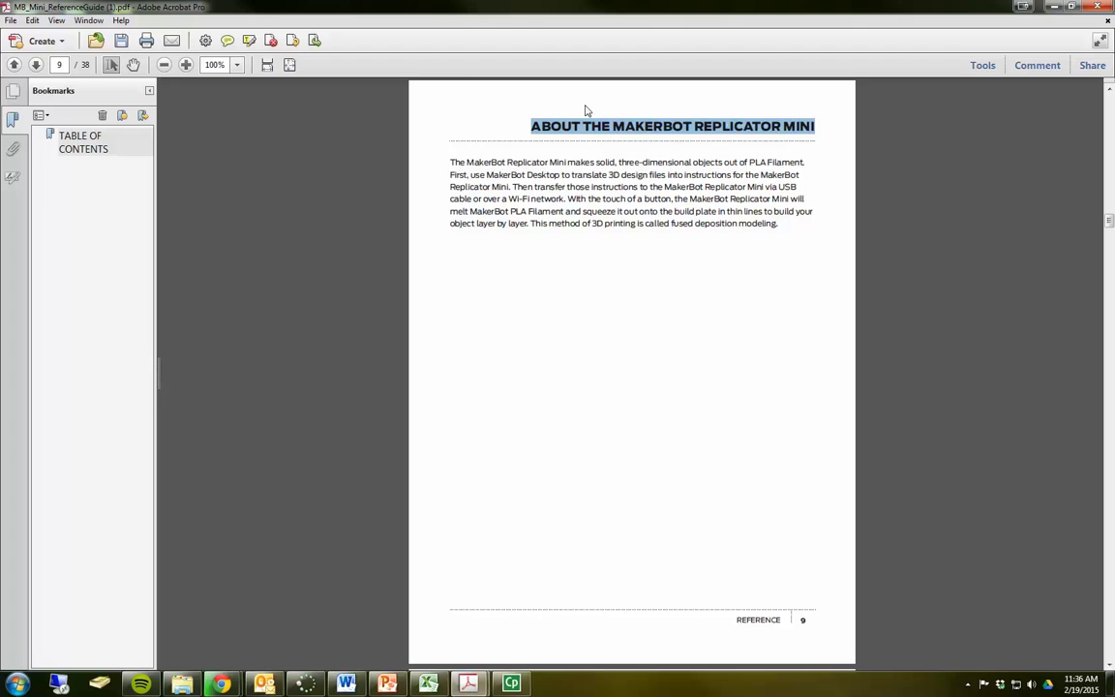
{"action": "left_click", "coordinate": [104, 115]}
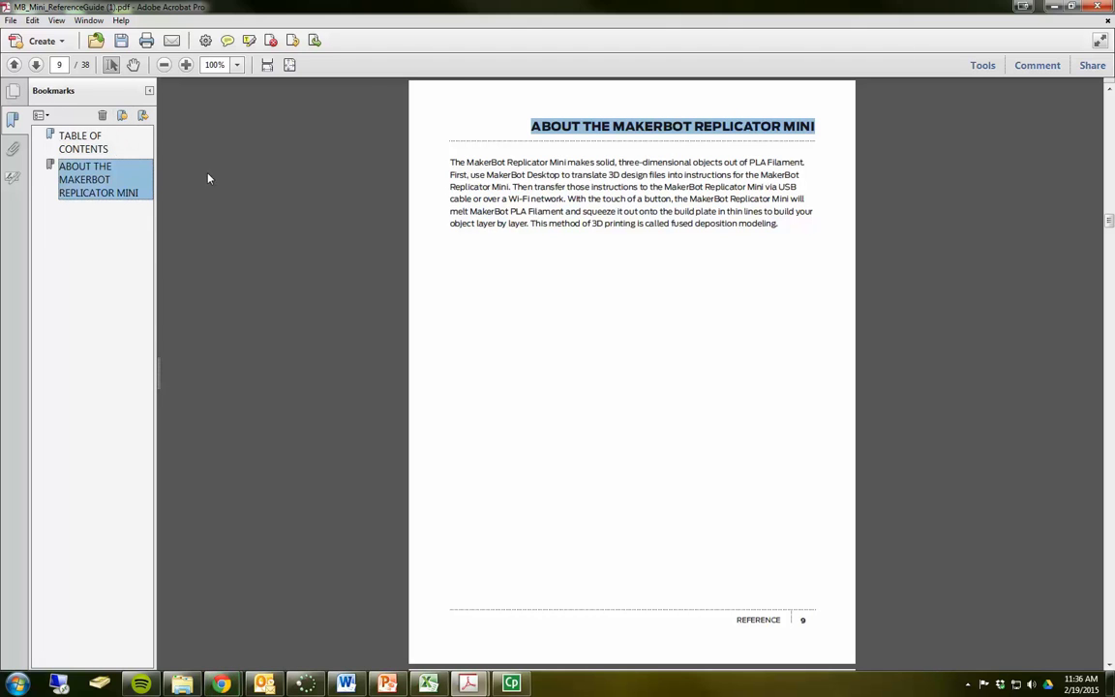
{"action": "left_click", "coordinate": [85, 146]}
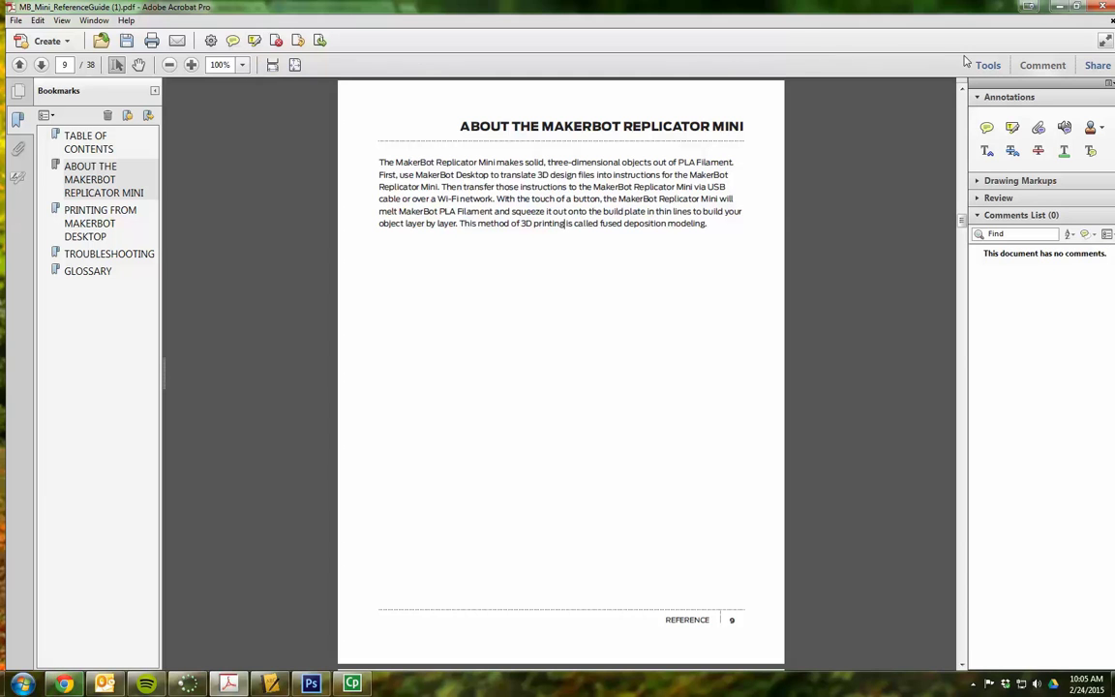
{"action": "left_click", "coordinate": [1028, 66]}
{"action": "left_click", "coordinate": [1026, 65]}
{"action": "left_click", "coordinate": [1026, 66]}
{"action": "left_click", "coordinate": [1026, 65]}
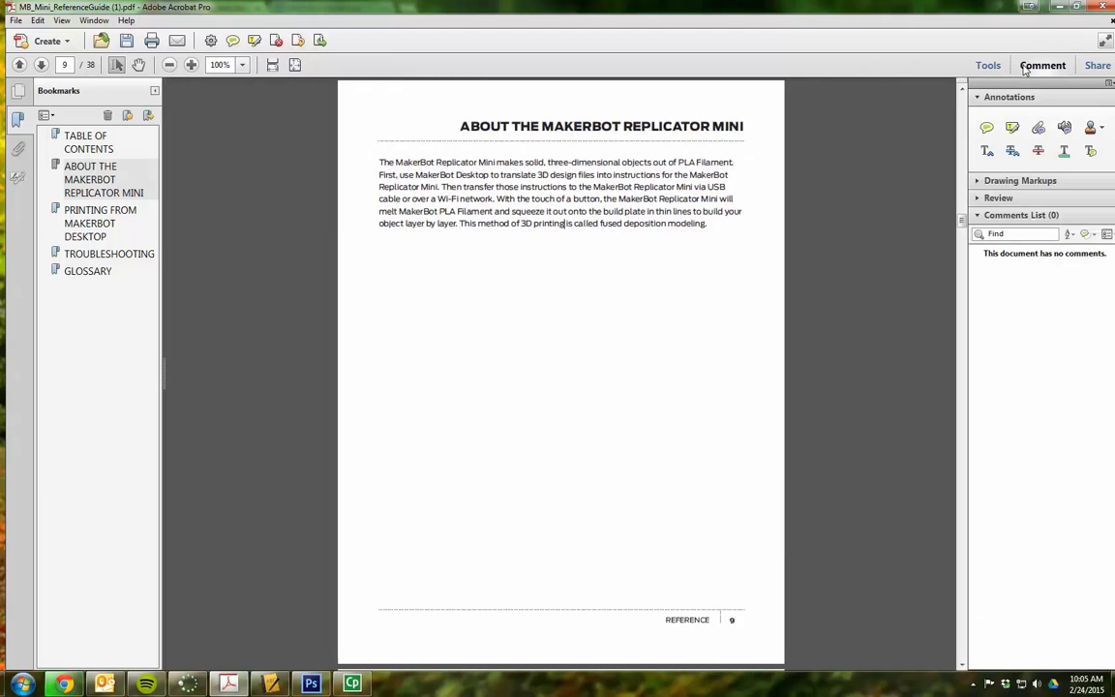
{"action": "right_click", "coordinate": [1014, 129]}
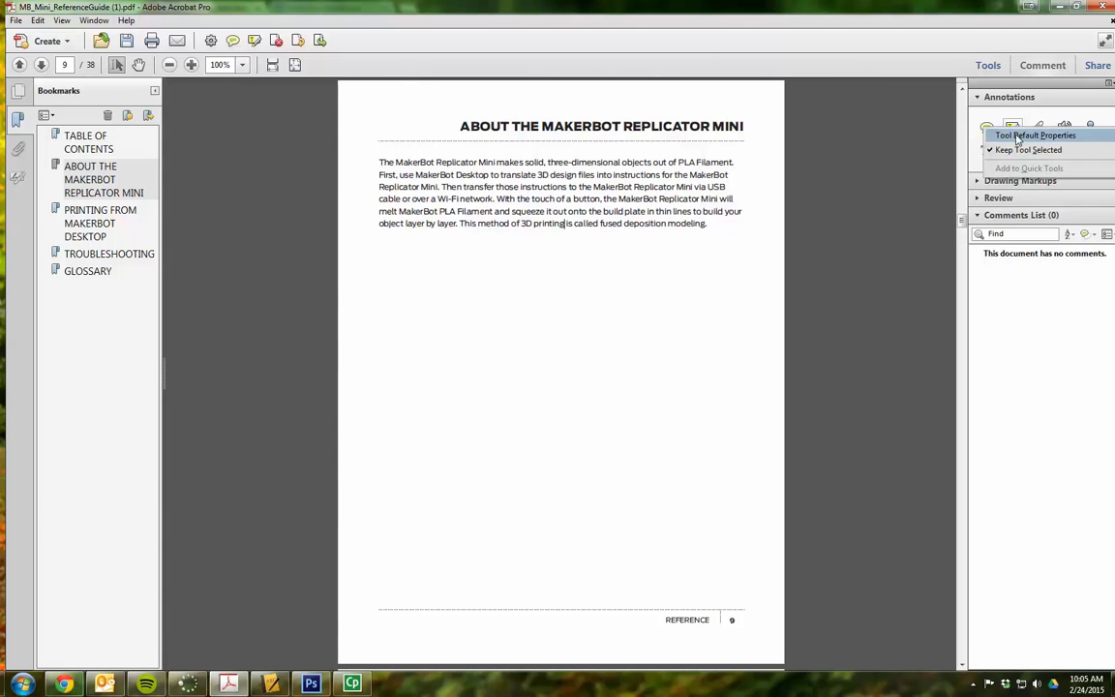
{"action": "left_click", "coordinate": [1017, 137]}
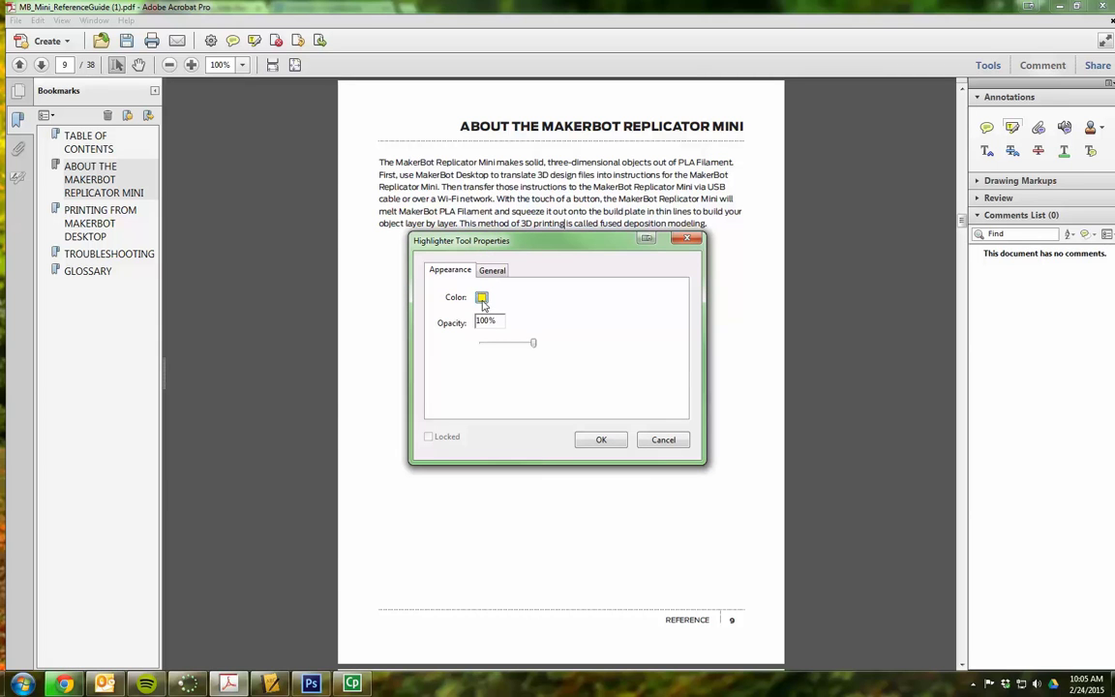
{"action": "left_click", "coordinate": [600, 440]}
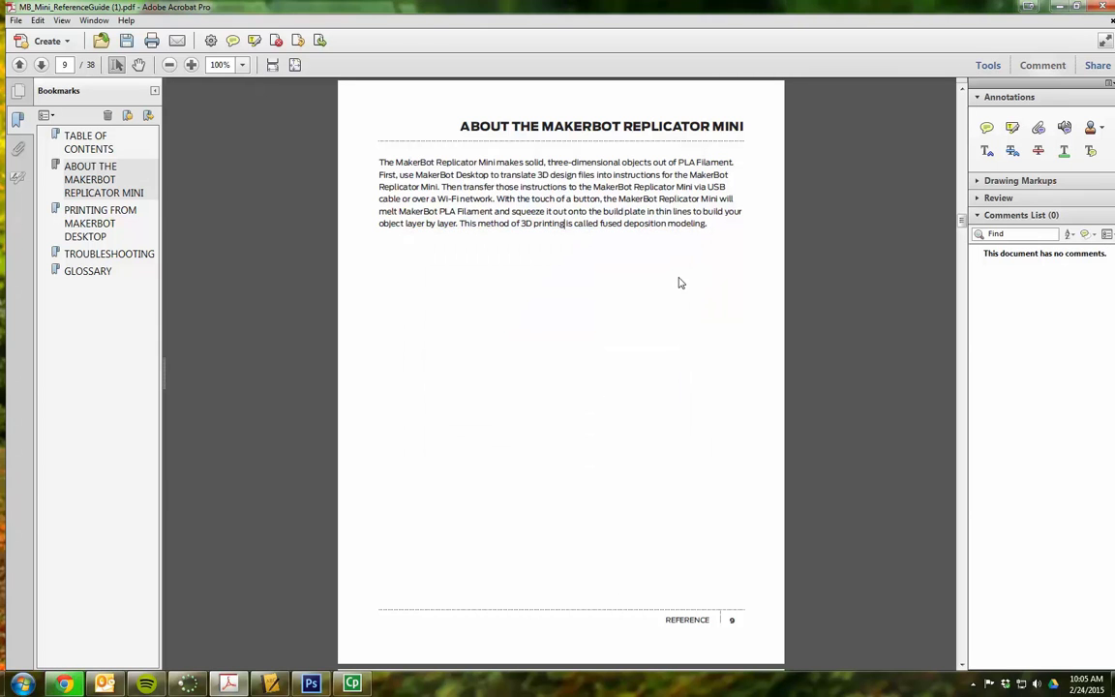
Highlight 'Replicator Mini' in line 1 and 'MakerBot Replicator' in line 4 of page 9.
{"action": "left_click", "coordinate": [1011, 127]}
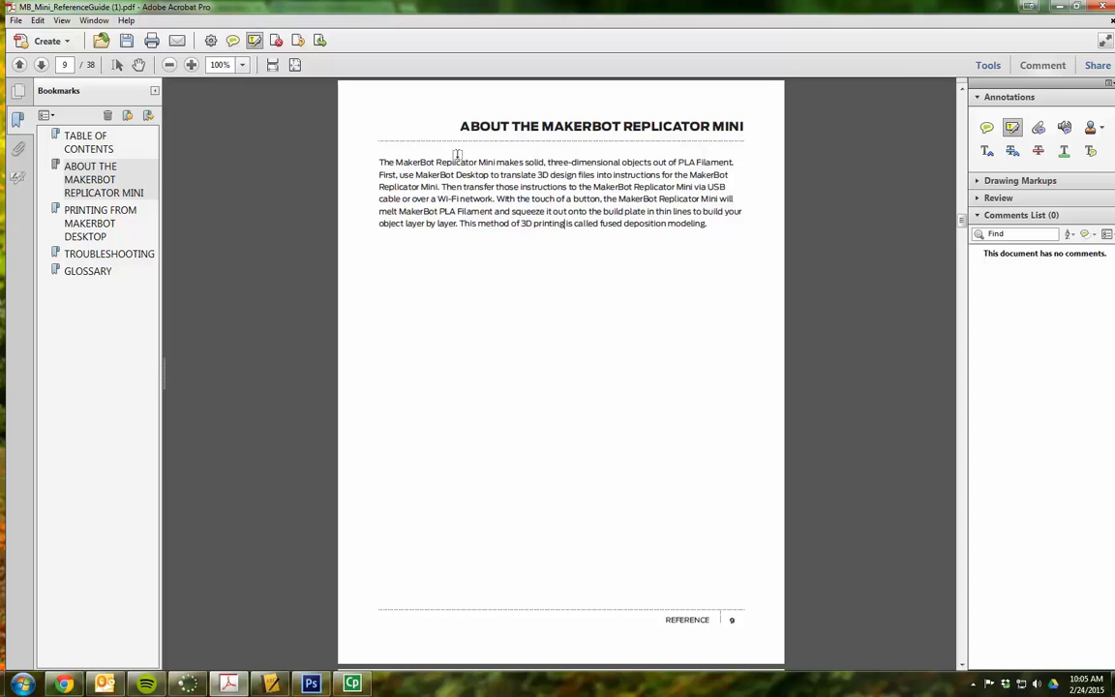
{"action": "left_click_drag", "start_coordinate": [436, 162], "coordinate": [489, 162]}
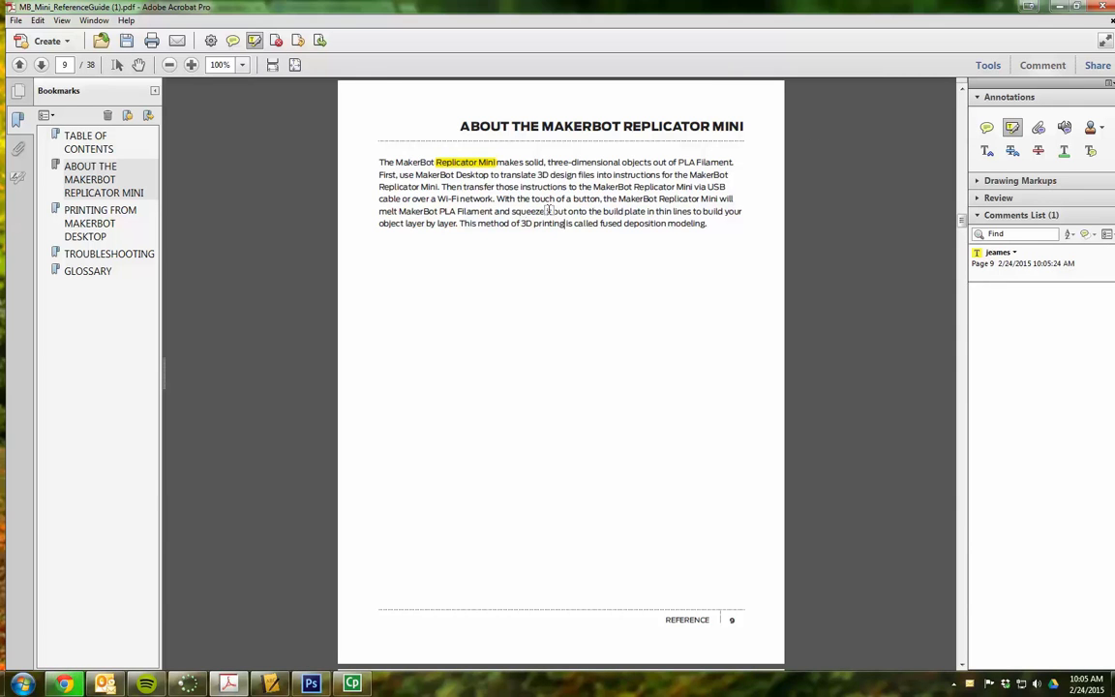
{"action": "left_click_drag", "start_coordinate": [617, 199], "coordinate": [700, 199]}
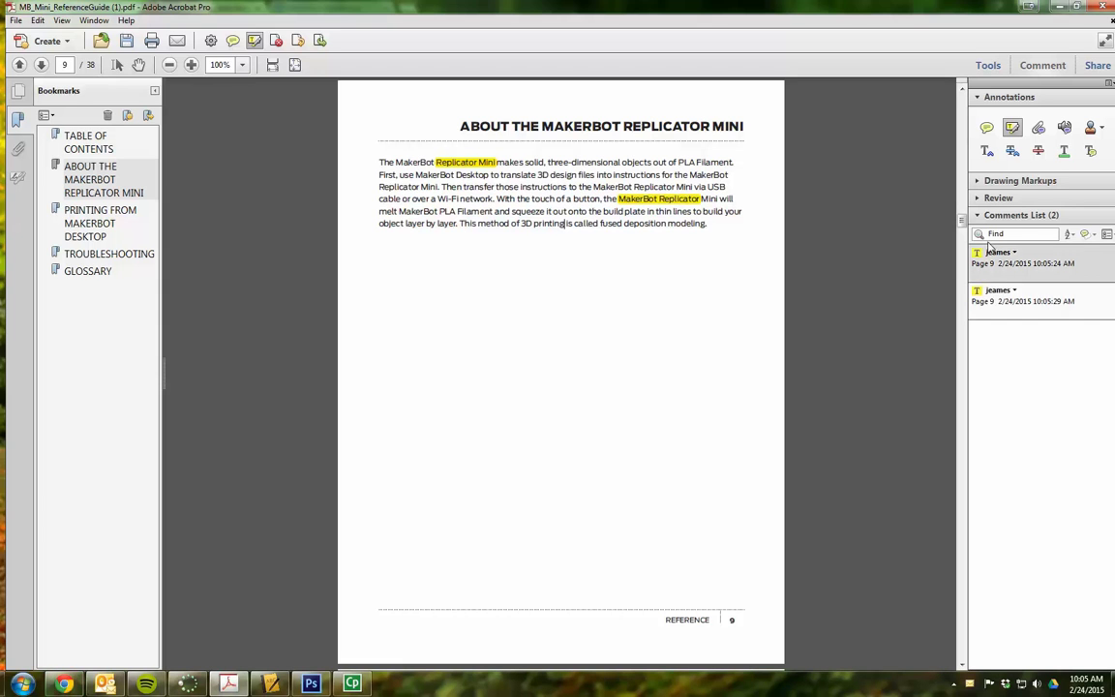
Delete both yellow highlights, make green the highlighter's default colour, and highlight 'translate'.
{"action": "left_click", "coordinate": [1039, 271]}
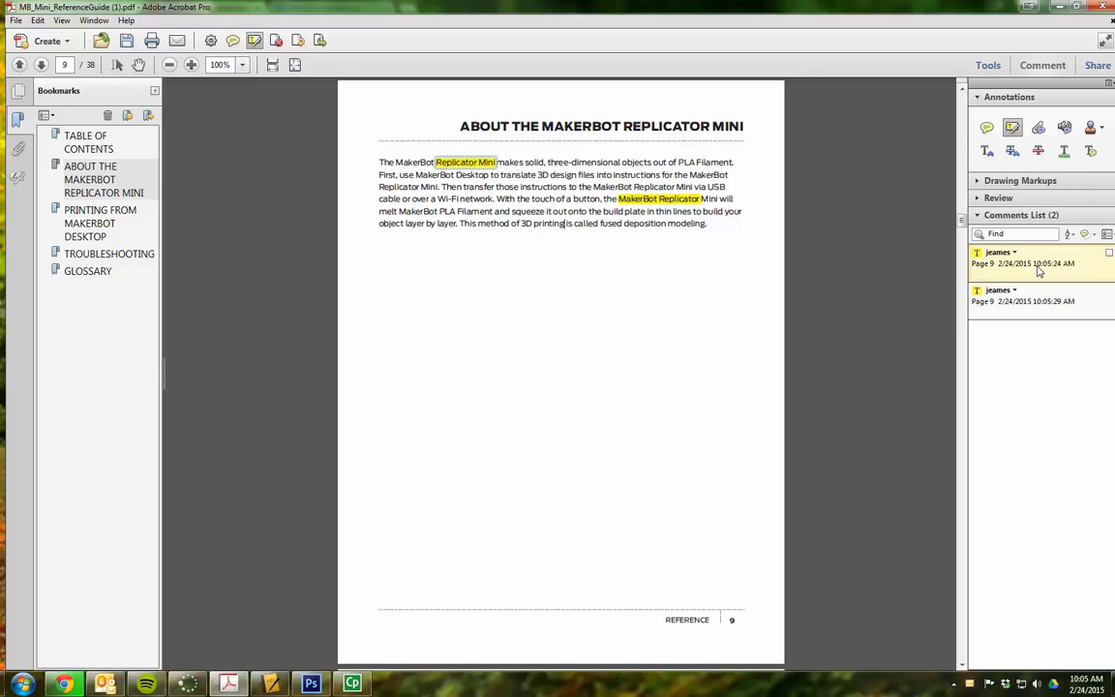
{"action": "key", "text": "Delete"}
{"action": "key", "text": "Delete"}
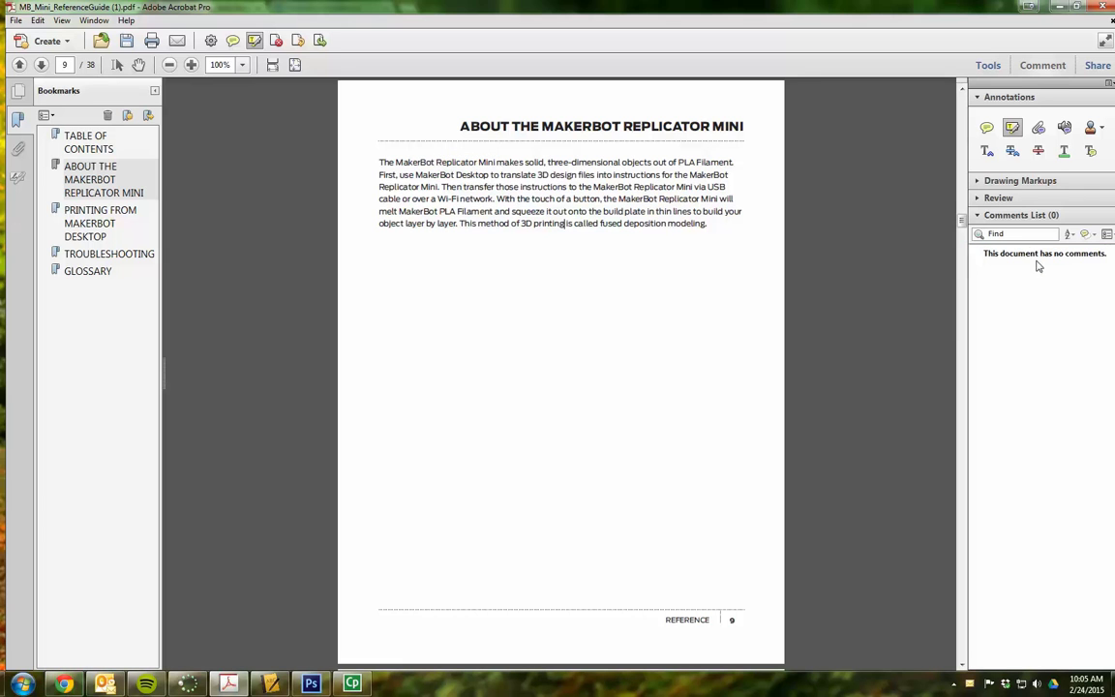
{"action": "right_click", "coordinate": [1013, 132]}
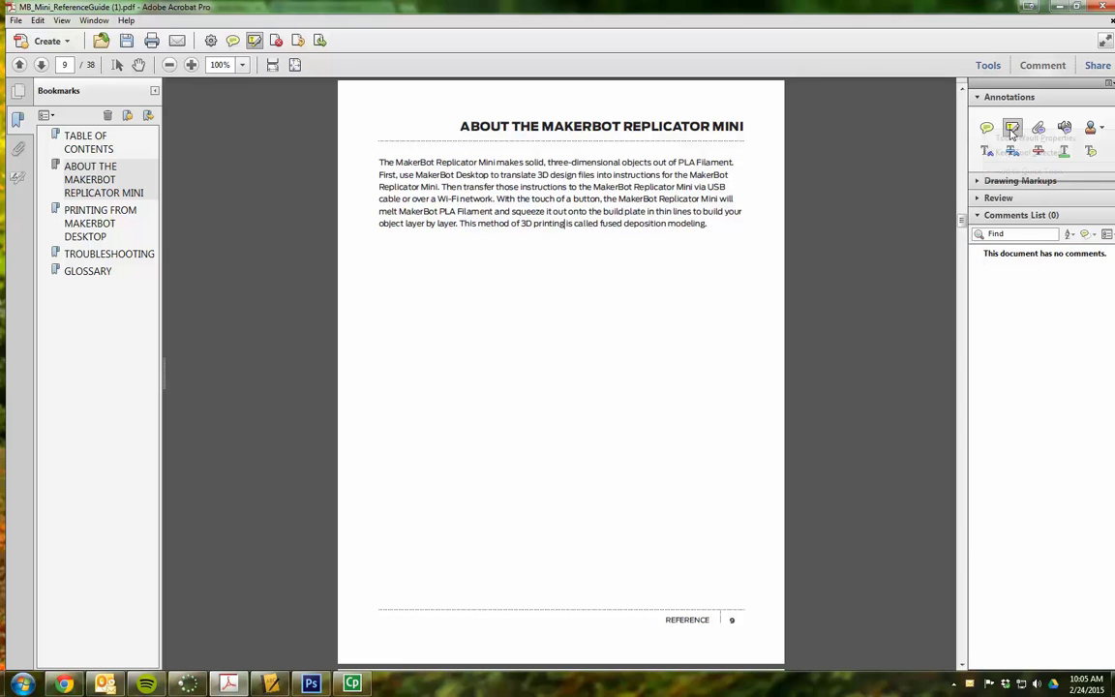
{"action": "left_click", "coordinate": [1028, 138]}
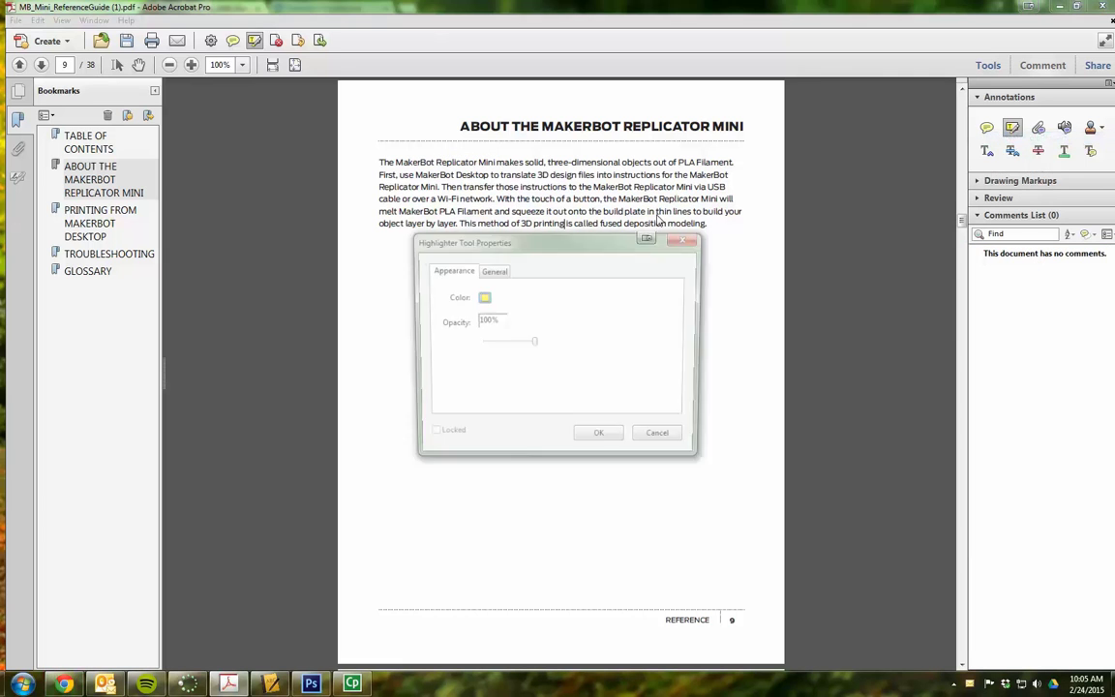
{"action": "left_click", "coordinate": [482, 297]}
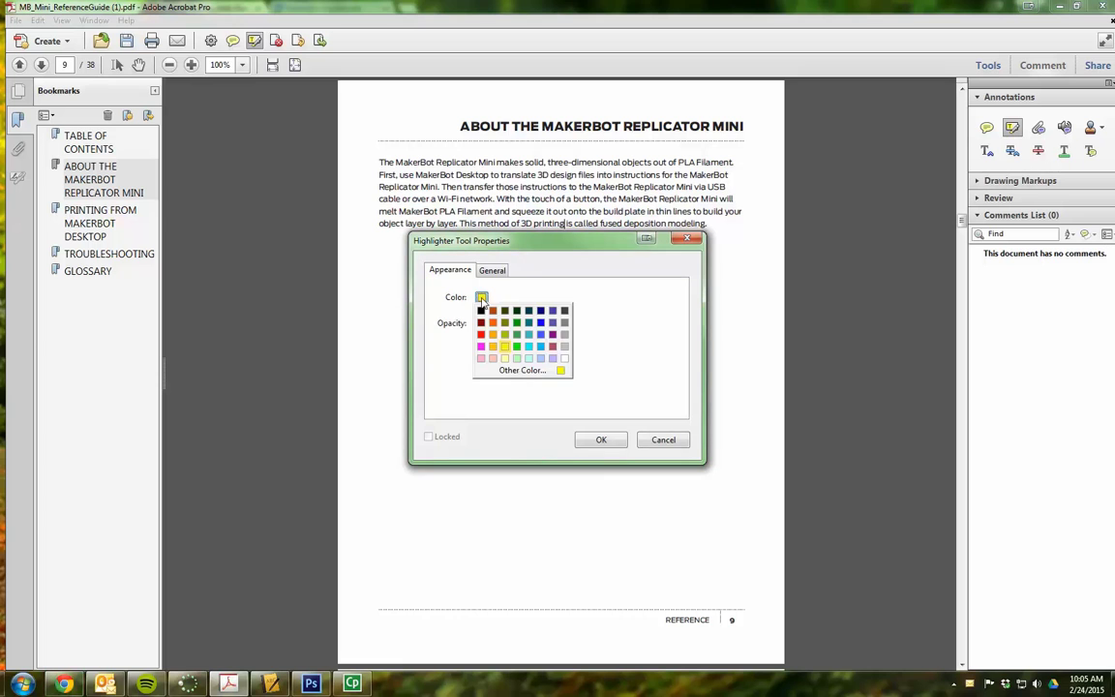
{"action": "left_click", "coordinate": [514, 347]}
{"action": "left_click", "coordinate": [601, 439]}
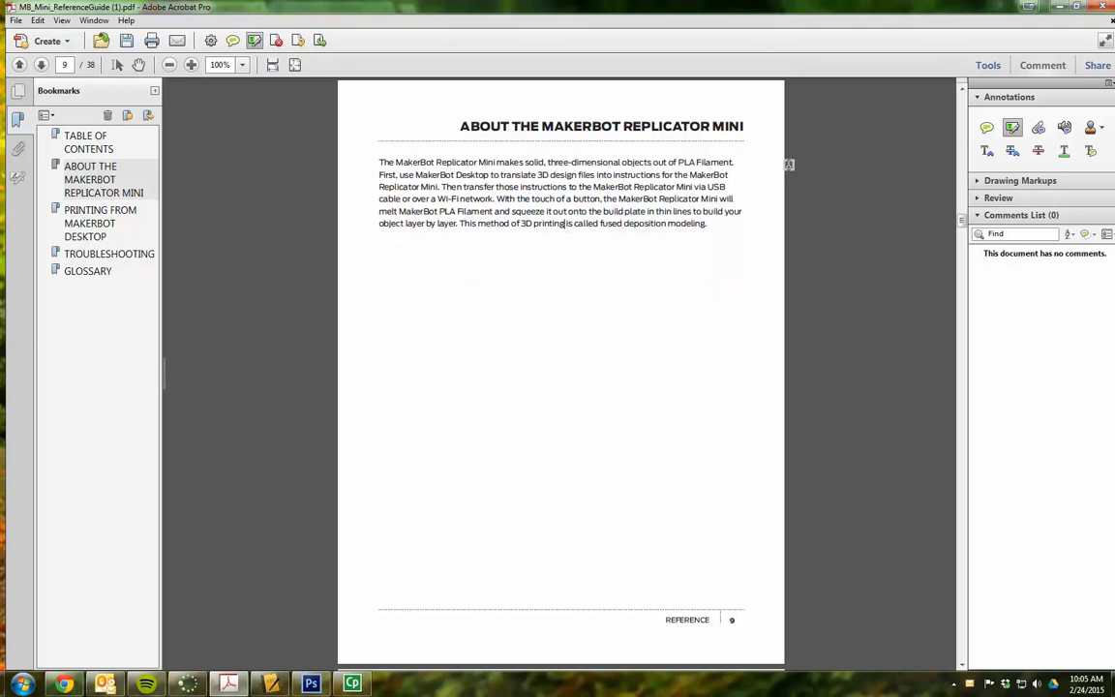
{"action": "left_click_drag", "start_coordinate": [499, 175], "coordinate": [538, 175]}
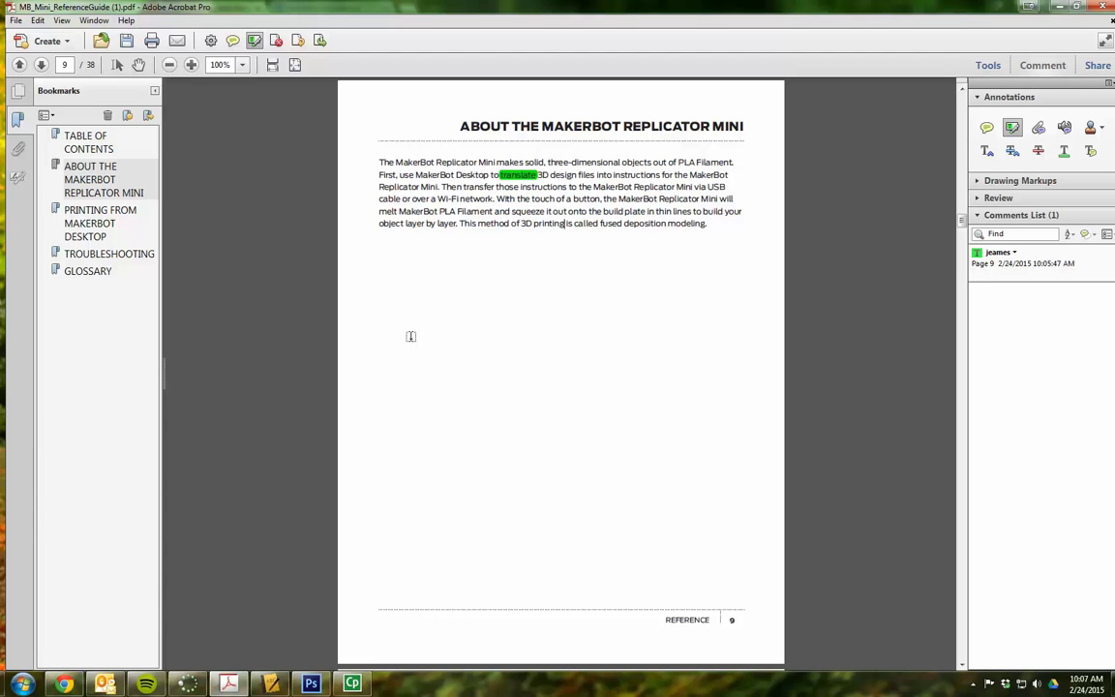
Add a sticky note reading 'Translate? Like into another language?' and move it to the paragraph's start.
{"action": "left_click", "coordinate": [985, 129]}
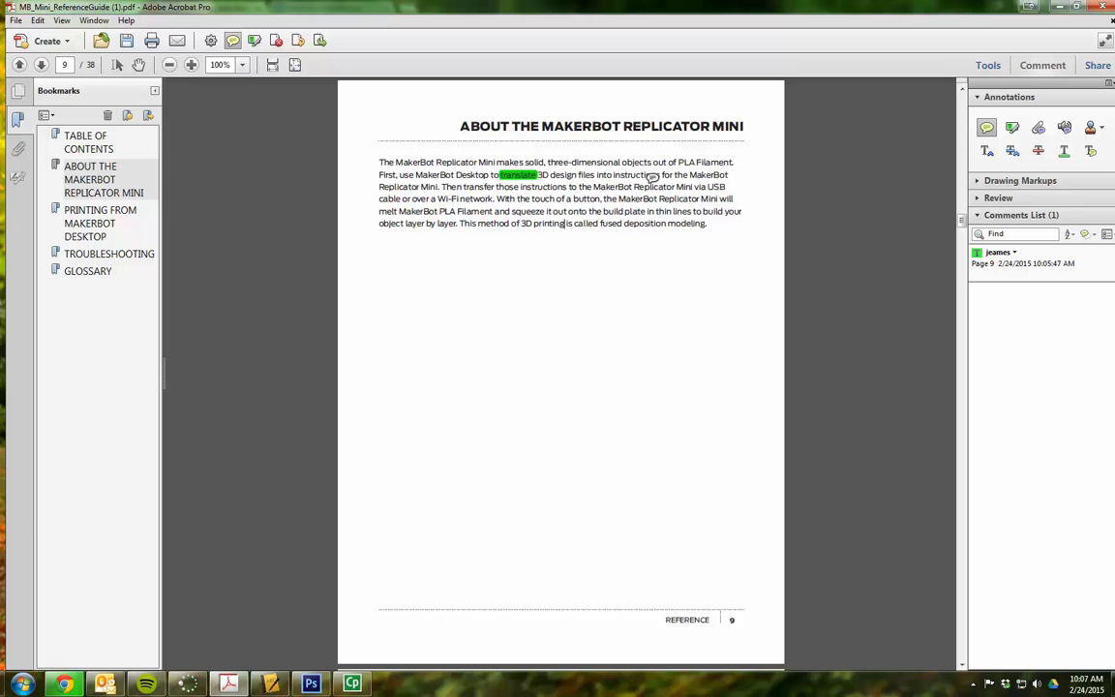
{"action": "left_click", "coordinate": [539, 173]}
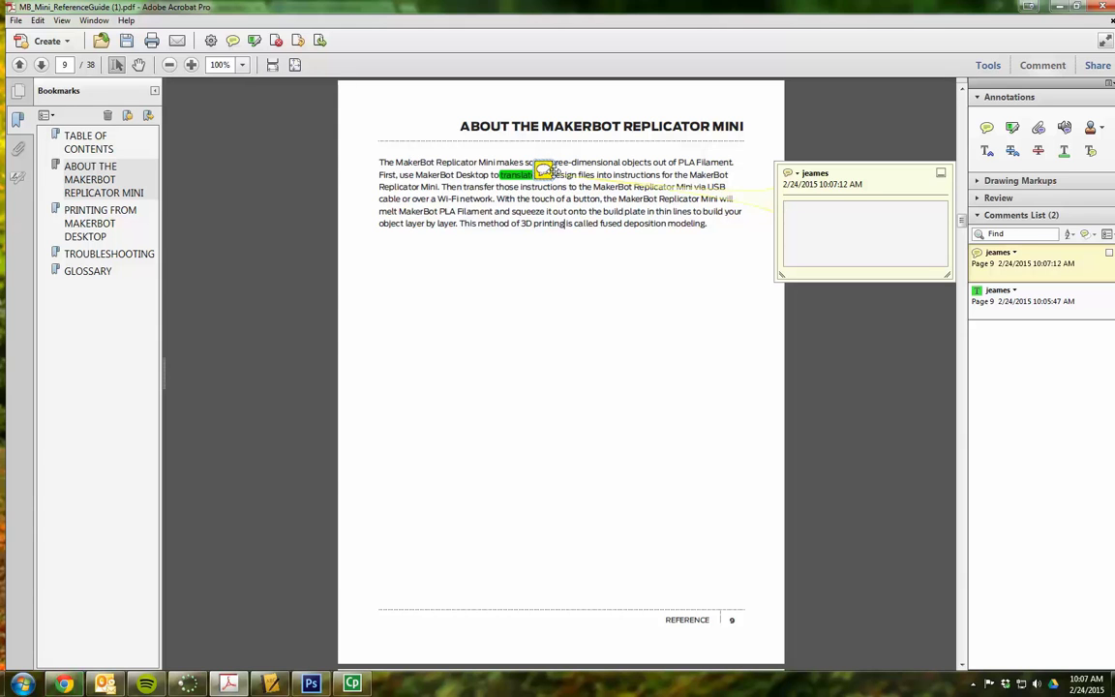
{"action": "left_click", "coordinate": [799, 208]}
{"action": "type", "text": "Translate?? Like into"}
{"action": "type", "text": "another language?"}
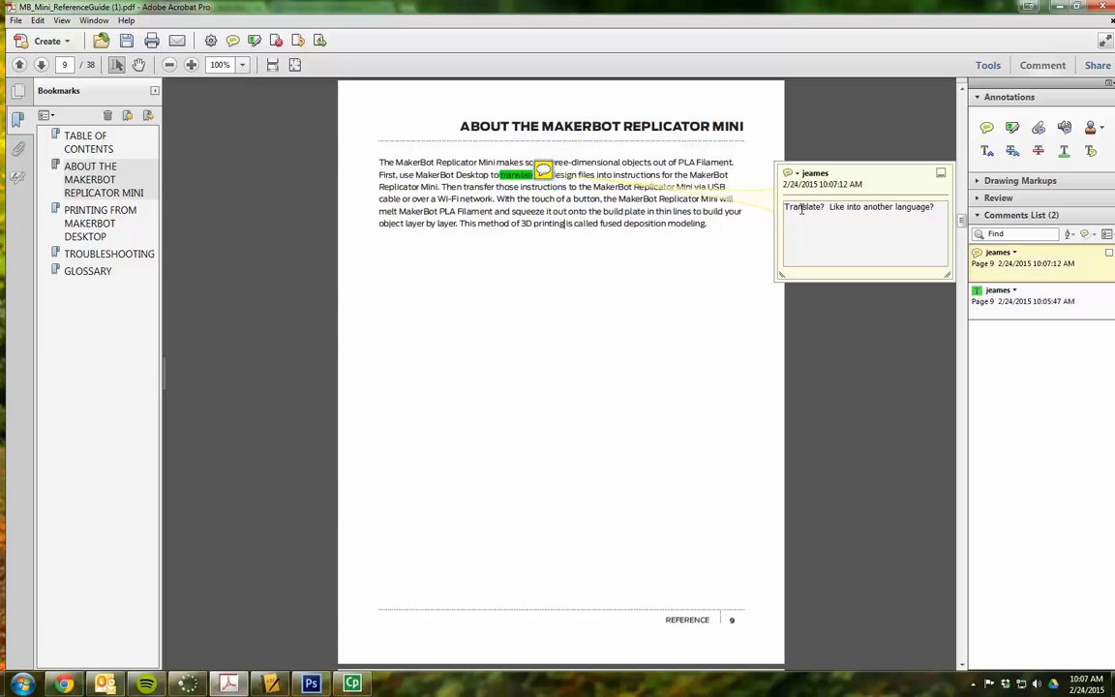
{"action": "left_click_drag", "start_coordinate": [842, 172], "coordinate": [652, 365]}
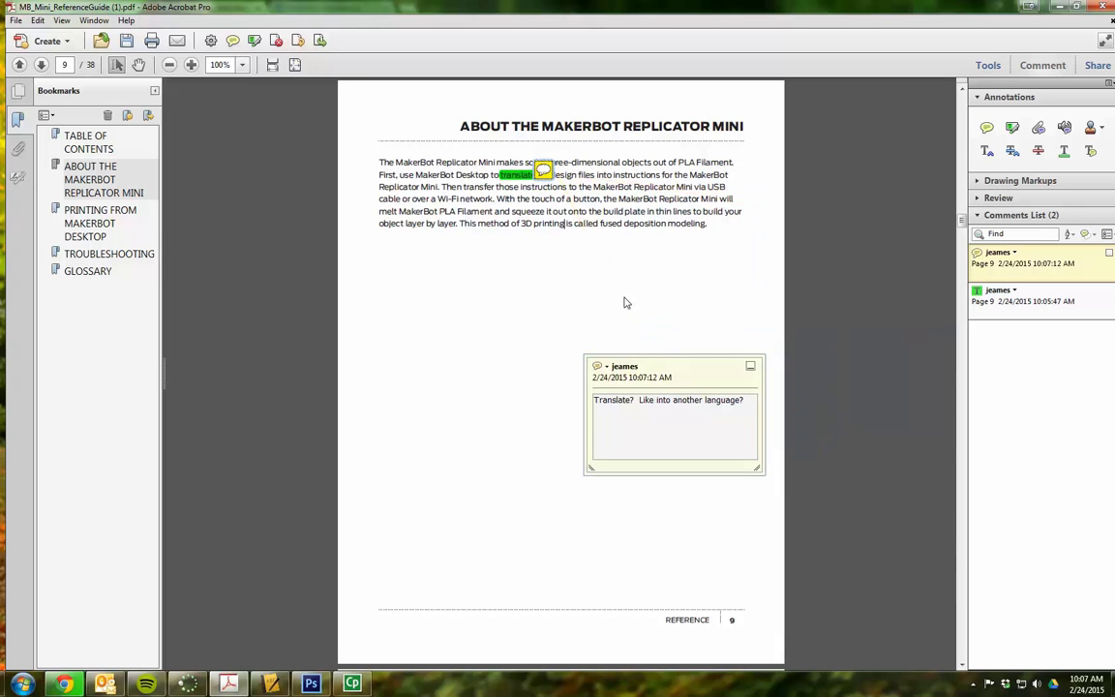
{"action": "left_click_drag", "start_coordinate": [563, 148], "coordinate": [364, 149]}
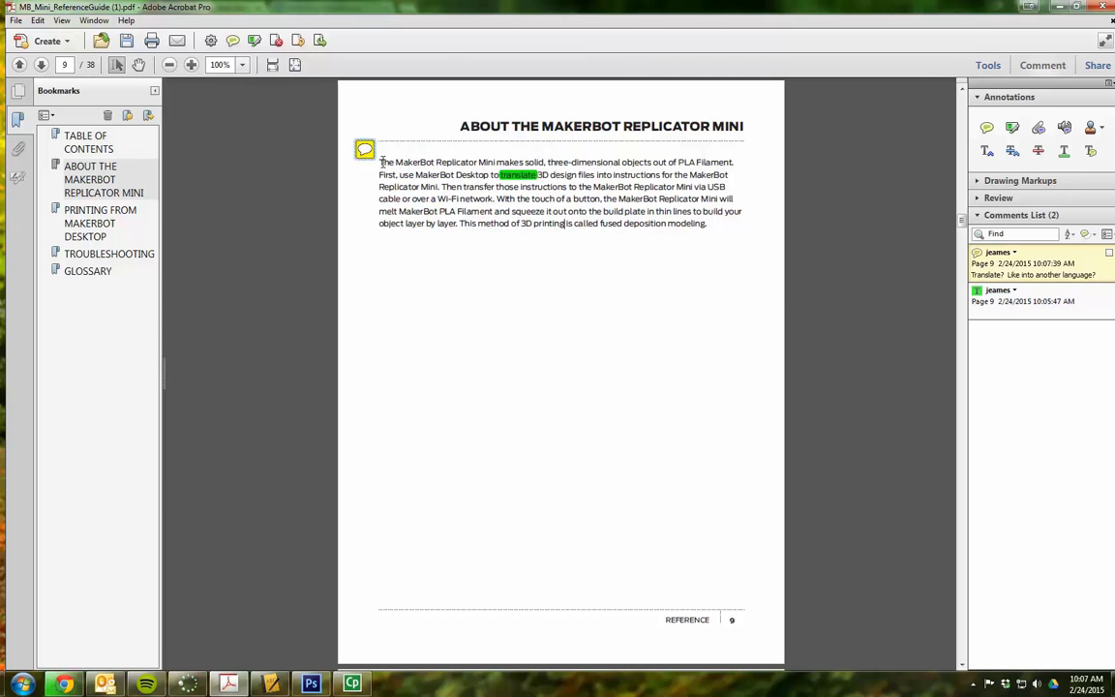
Reopen the sticky note's comment and bring up the Find box with Ctrl+F.
{"action": "double_click", "coordinate": [364, 149]}
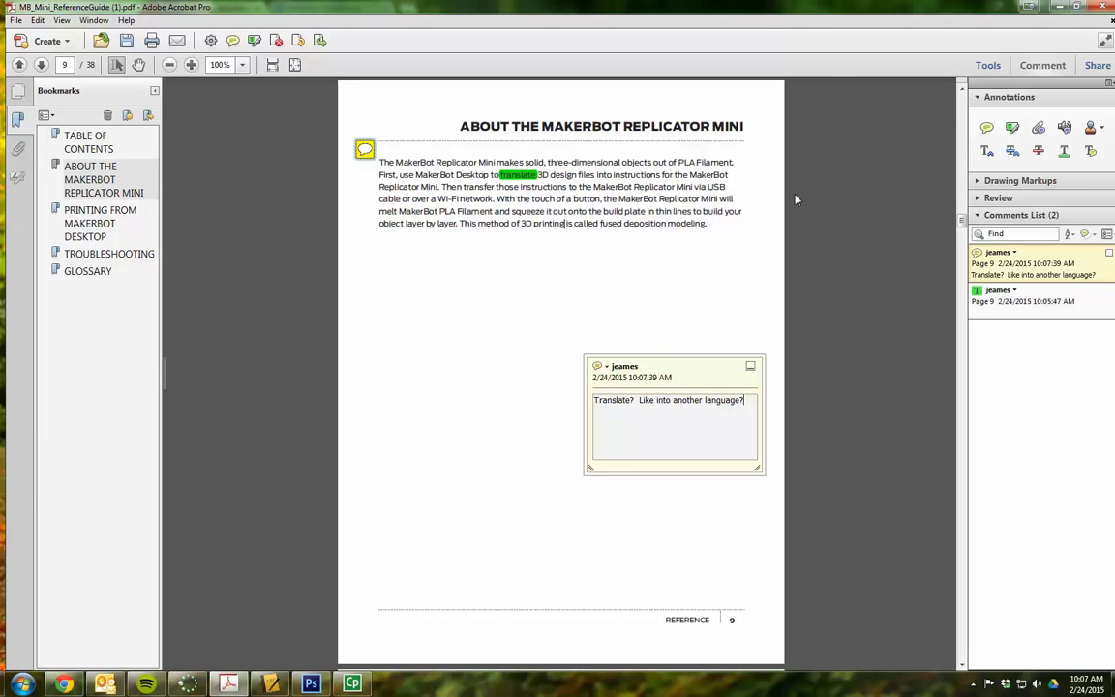
{"action": "key", "text": "ctrl+f"}
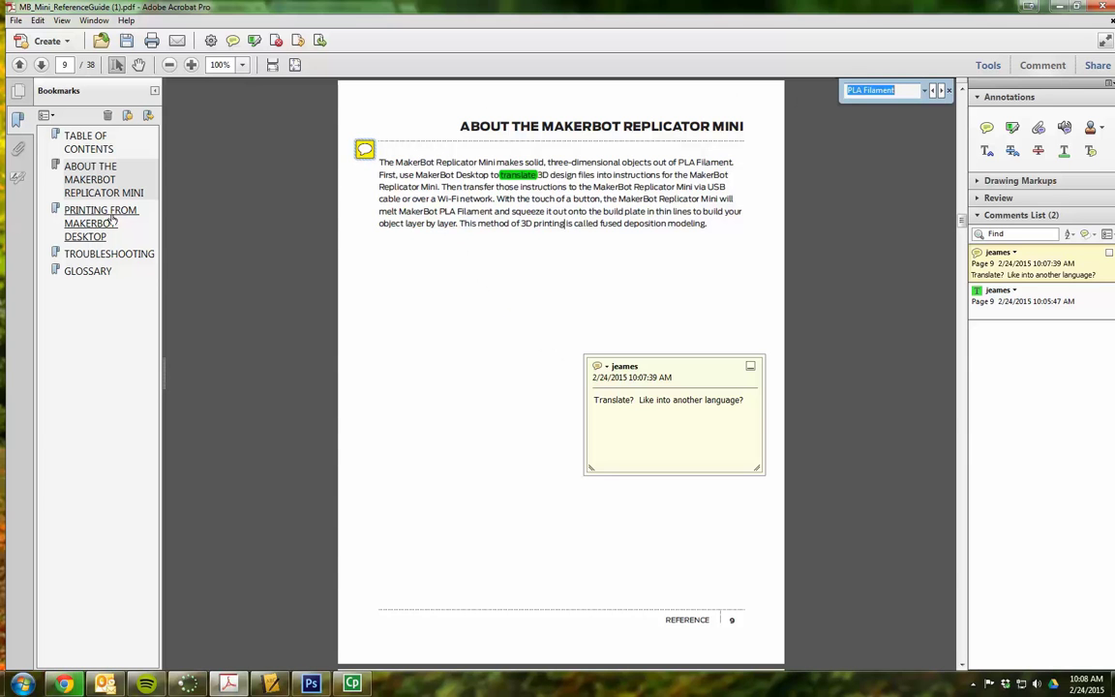
Jump to GLOSSARY and step through the 'PLA Filament' matches, via page 35 back to page 9.
{"action": "left_click", "coordinate": [87, 271]}
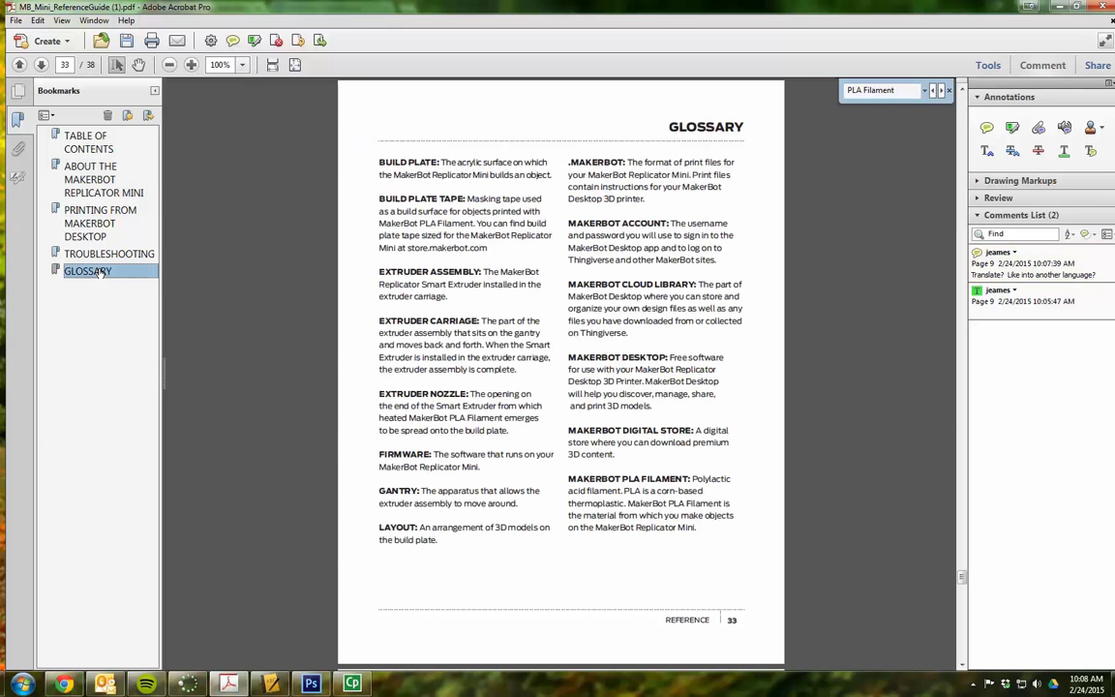
{"action": "left_click", "coordinate": [904, 91]}
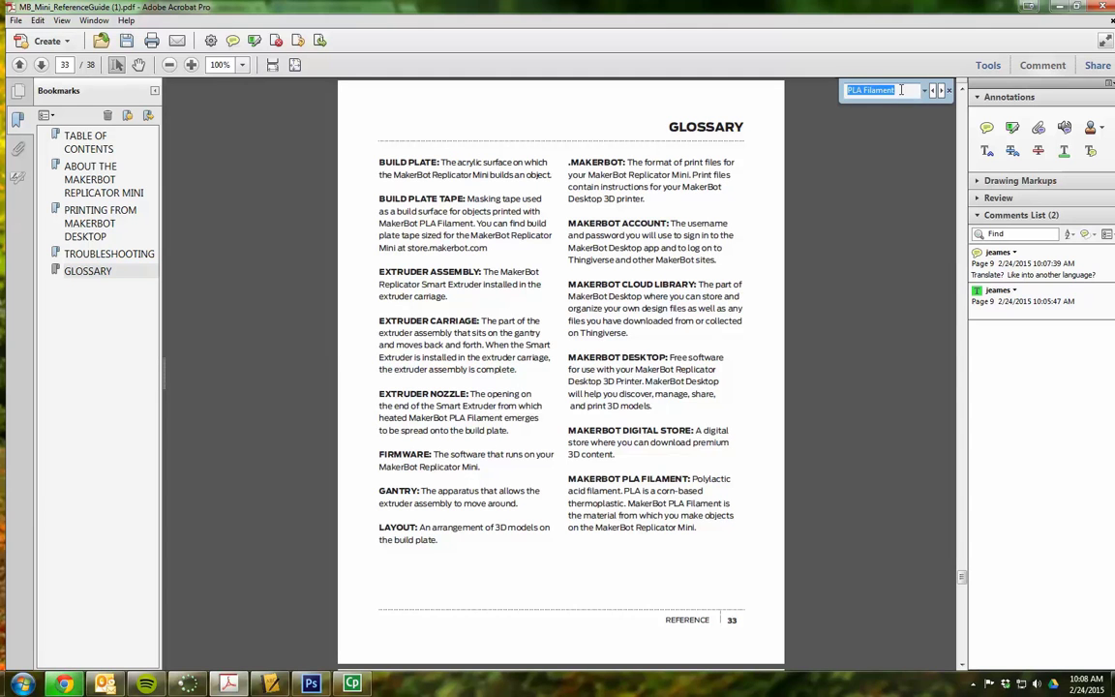
{"action": "key", "text": "Return"}
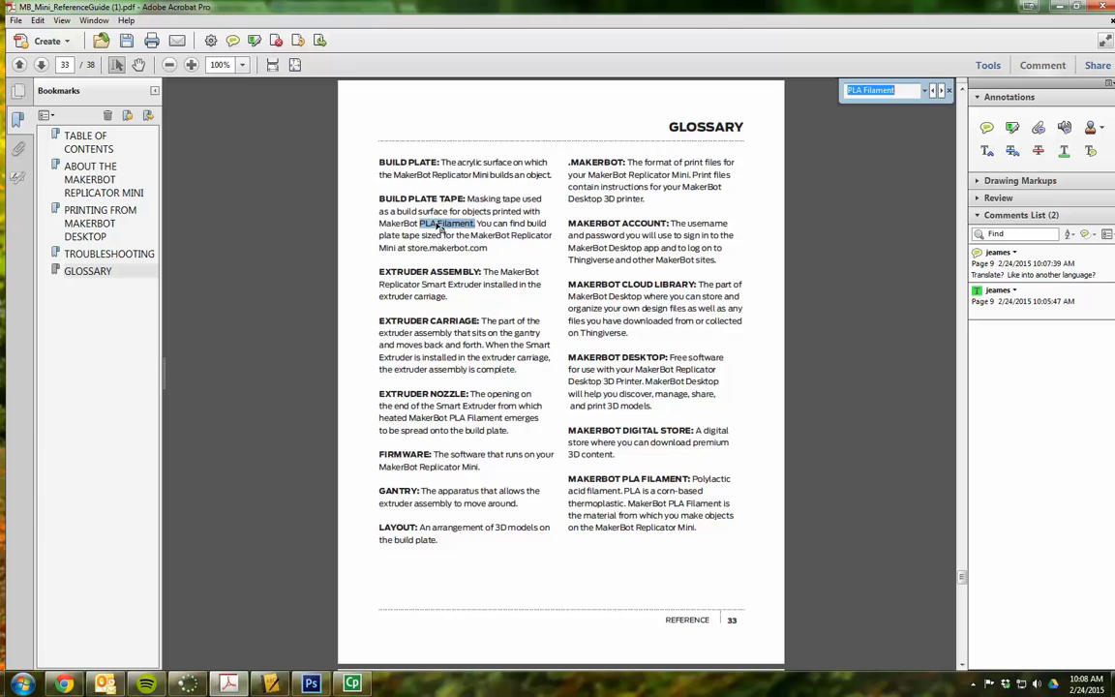
{"action": "left_click", "coordinate": [942, 90]}
{"action": "left_click", "coordinate": [942, 90]}
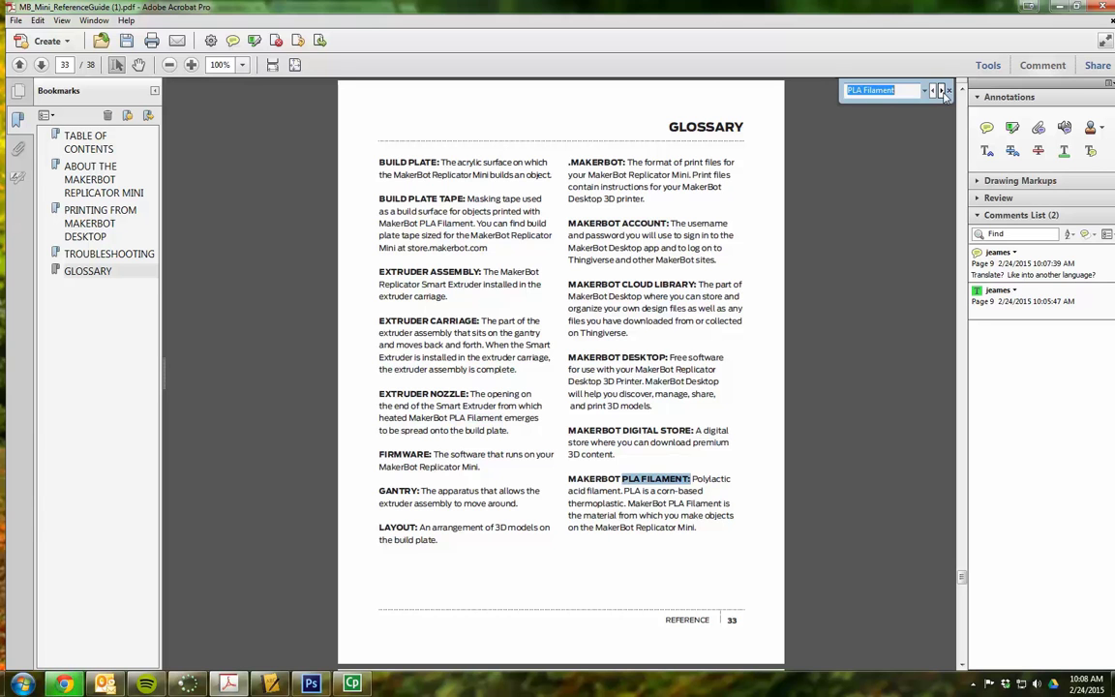
{"action": "left_click", "coordinate": [942, 90]}
{"action": "left_click", "coordinate": [942, 90]}
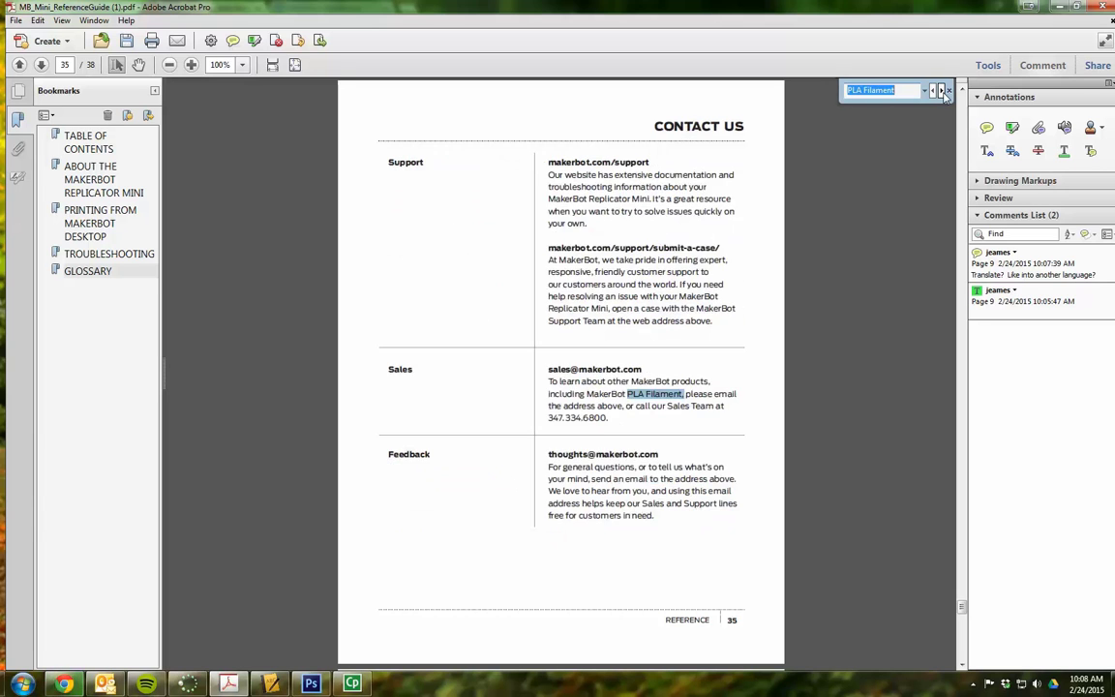
{"action": "left_click", "coordinate": [941, 90]}
{"action": "left_click", "coordinate": [942, 90]}
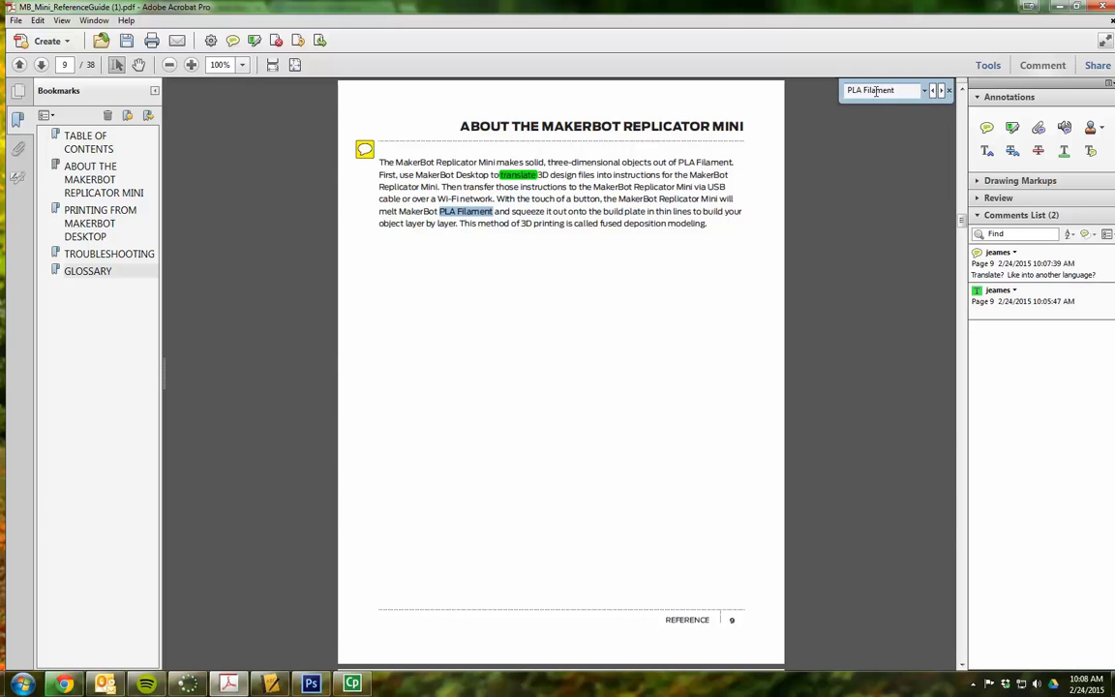
Search for 'extruder' and advance to its next match.
{"action": "type", "text": "extrud"}
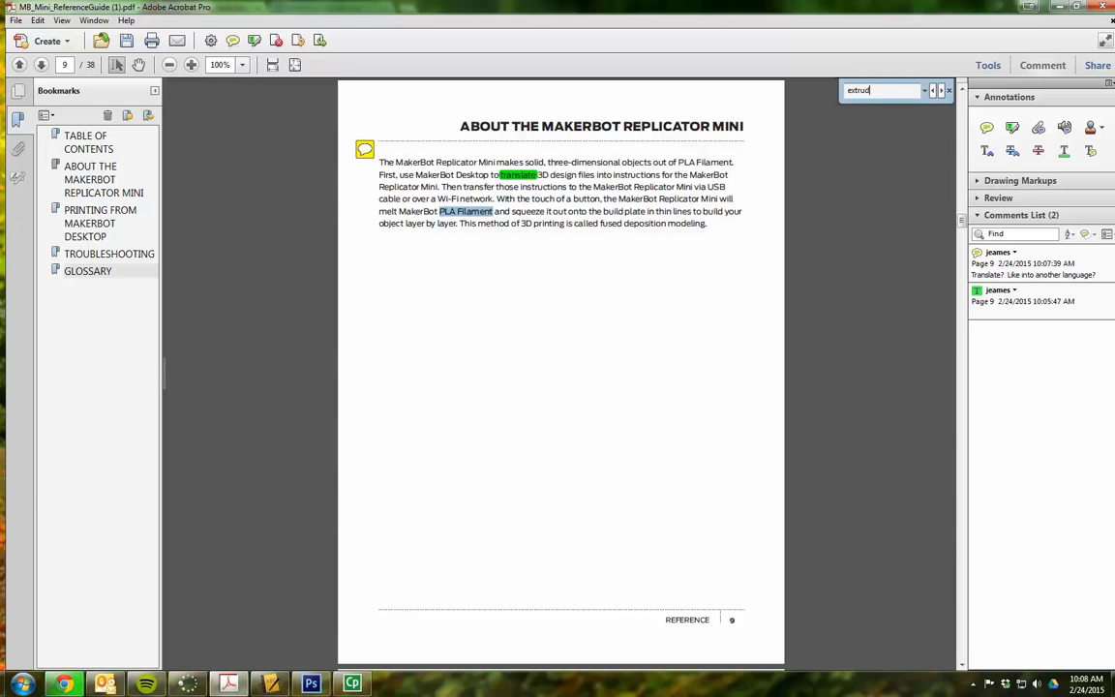
{"action": "type", "text": "er"}
{"action": "key", "text": "Return"}
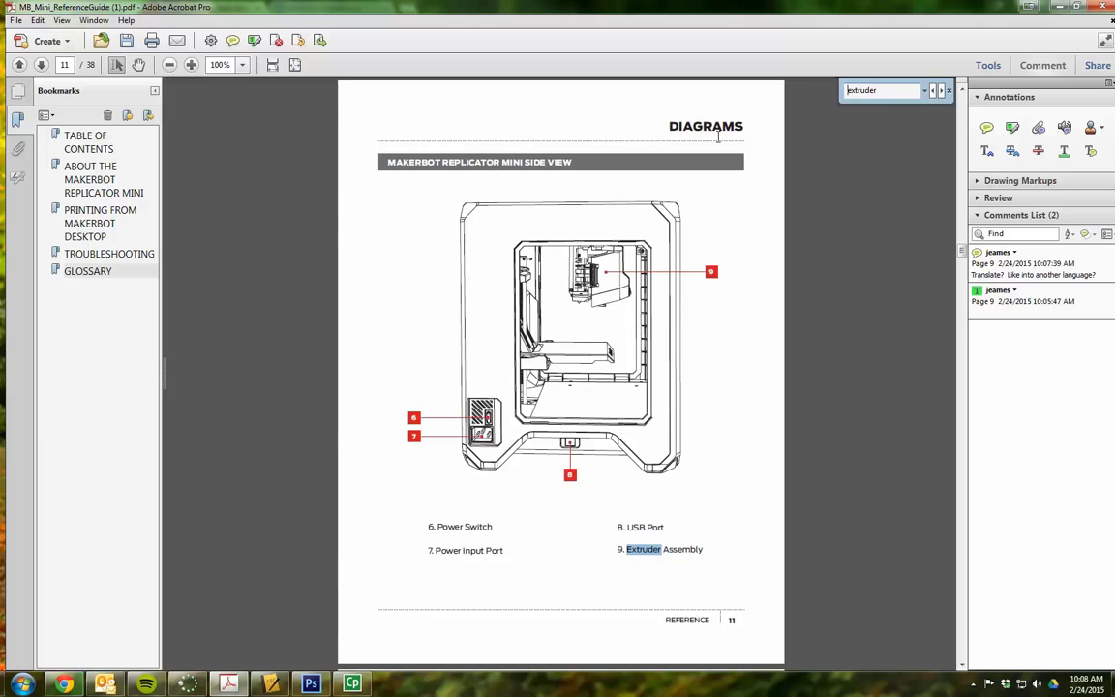
{"action": "left_click", "coordinate": [941, 92]}
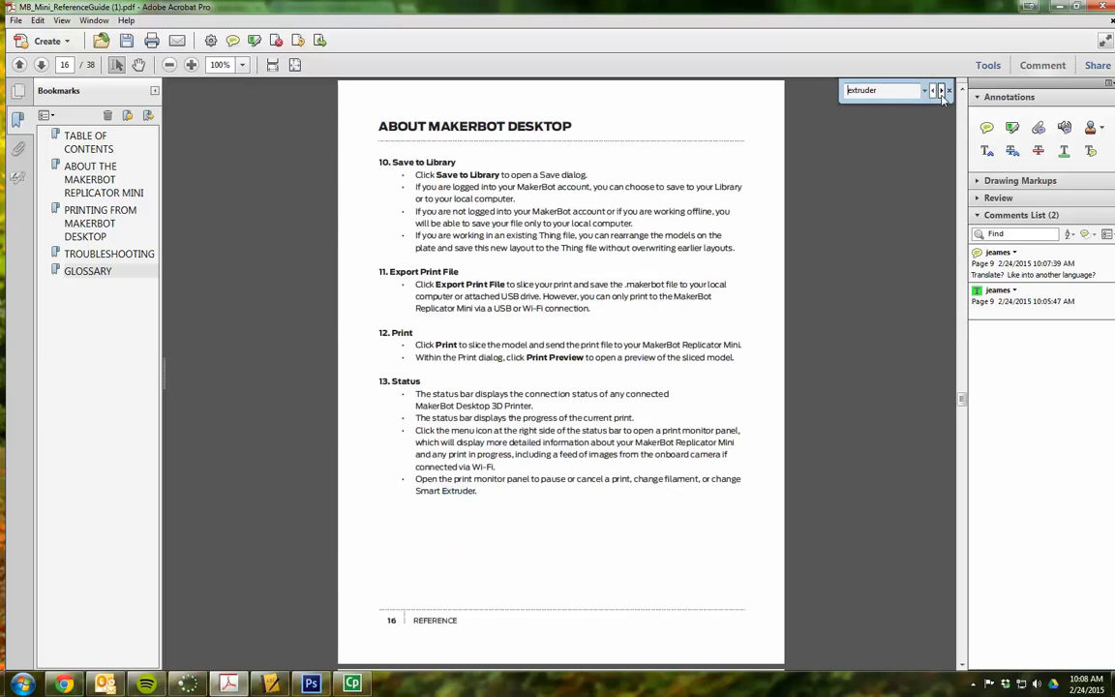